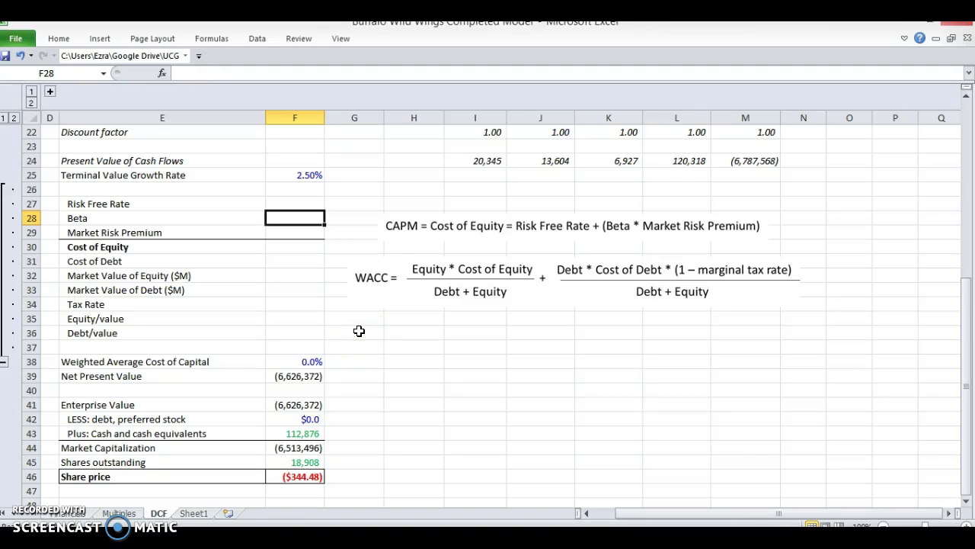
# - Set the Weighted Average Cost of Capital in F38 to 10% and check the share price formula
pyautogui.click(308, 360)
pyautogui.write('10%')
pyautogui.press('Return')
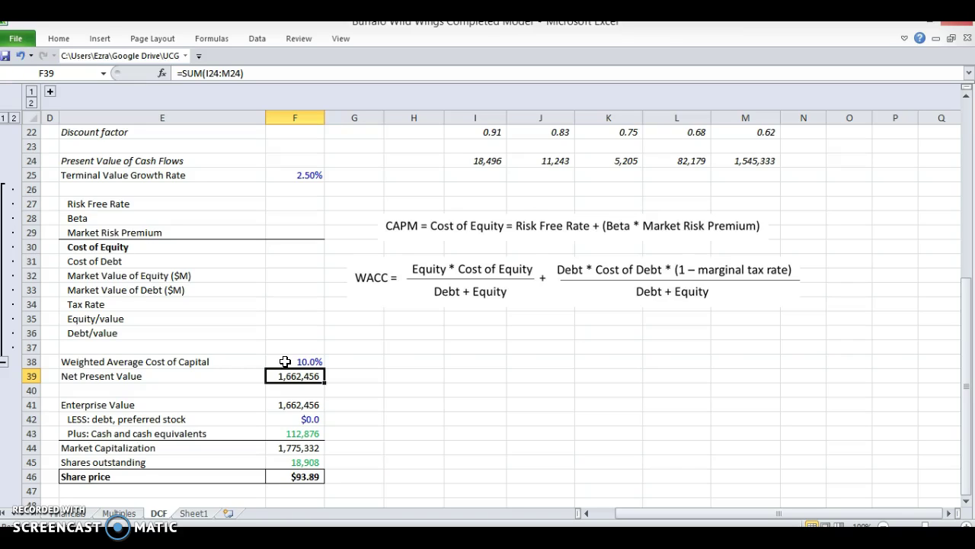
pyautogui.click(285, 362)
pyautogui.doubleClick(285, 361)
pyautogui.press('Escape')
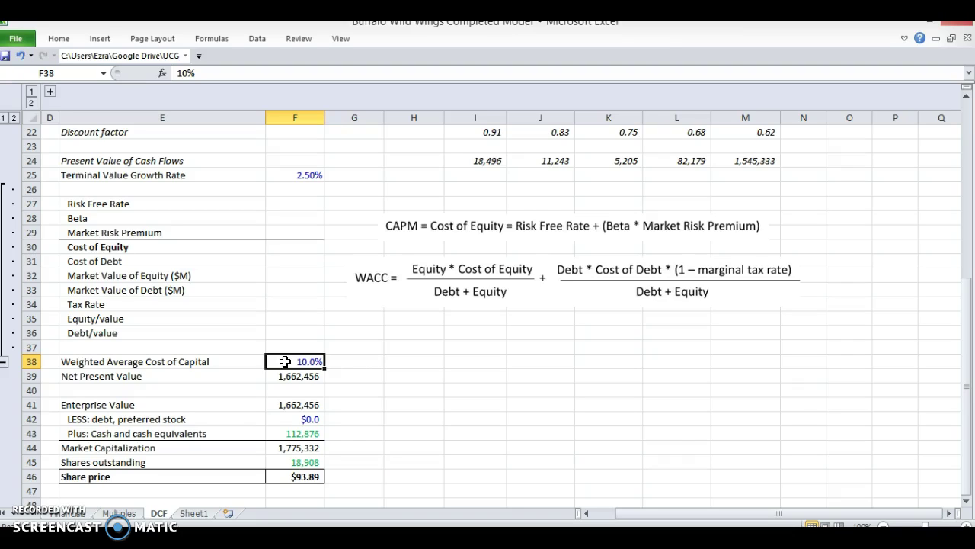
pyautogui.click(291, 361)
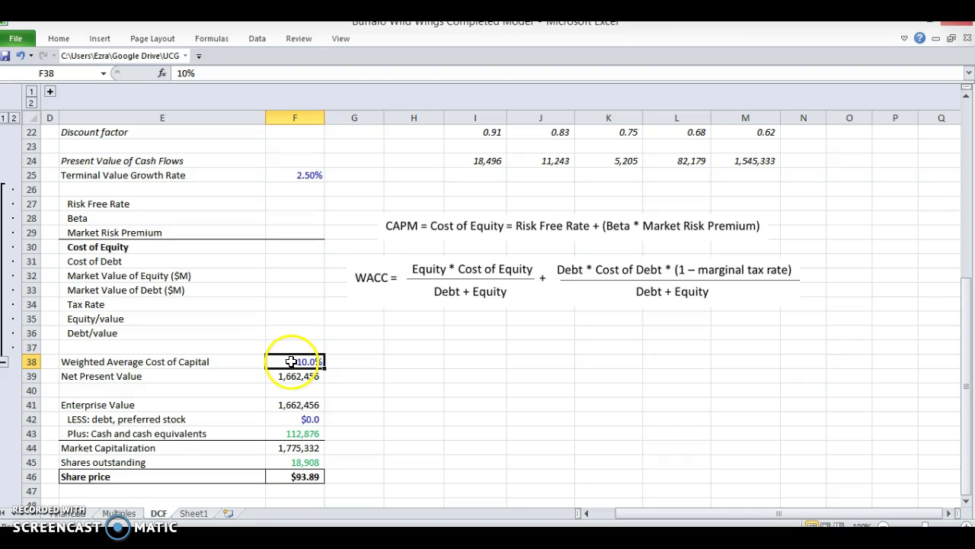
pyautogui.click(271, 477)
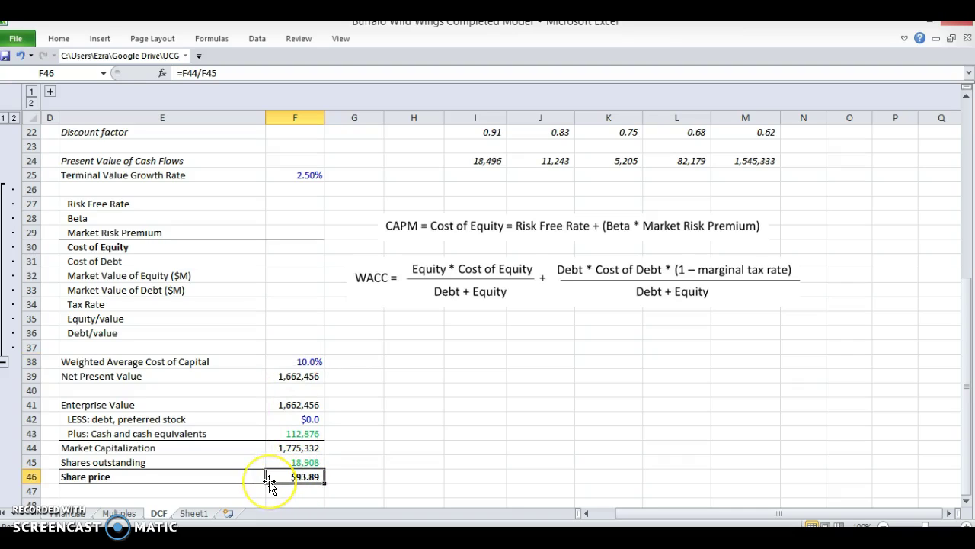
# - Label E47 "Currently Trading" and link F47 to the Current Price in J26 on the Multiples sheet
pyautogui.click(249, 488)
pyautogui.write('Currently Tr')
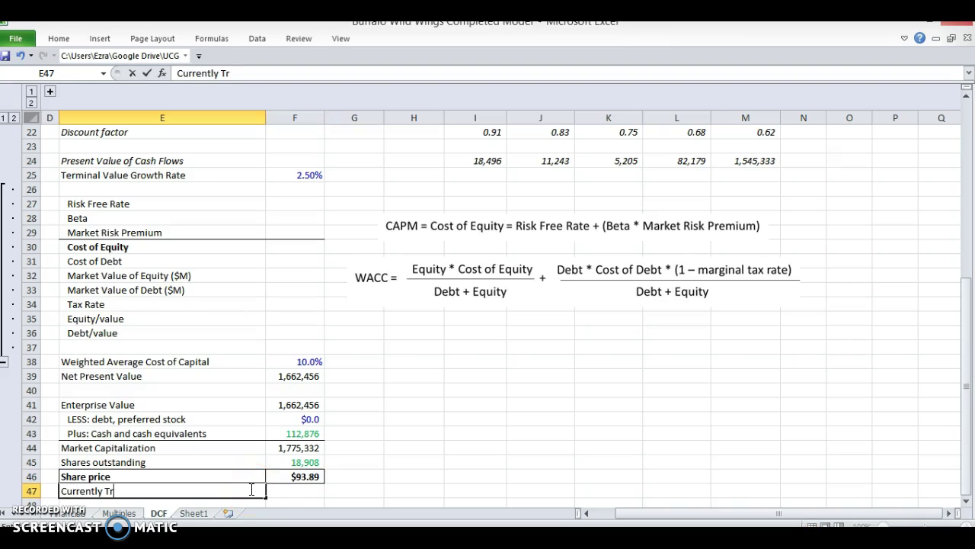
pyautogui.write('ading')
pyautogui.press('Tab')
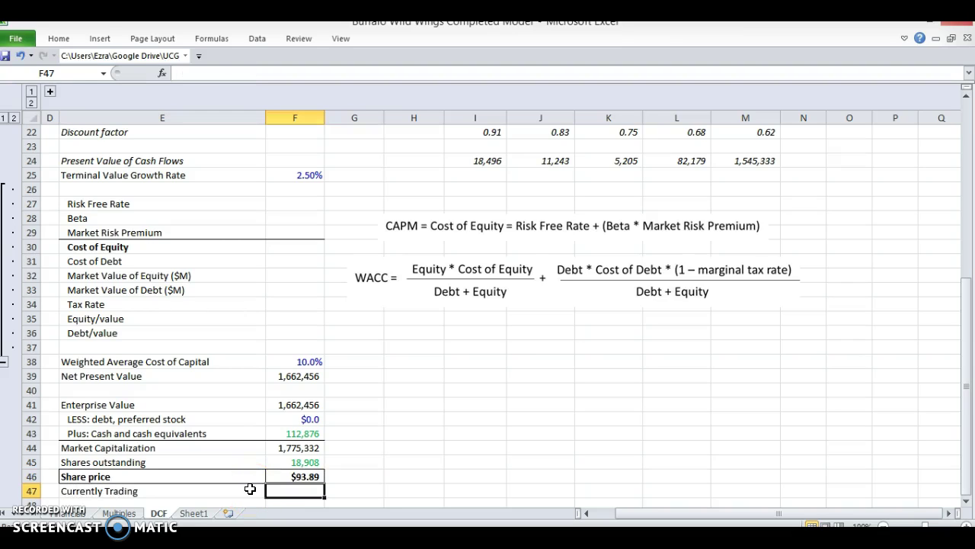
pyautogui.write('+')
pyautogui.click(119, 513)
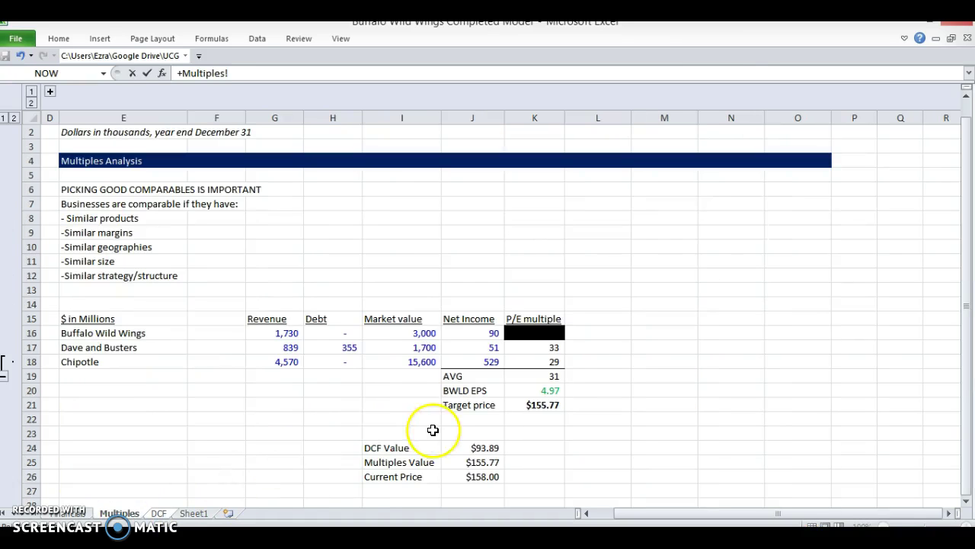
pyautogui.click(475, 476)
pyautogui.press('Return')
# - Change the font color of the Currently Trading price in F47 to green
pyautogui.press('Up')
pyautogui.press('Right')
pyautogui.hotkey('alt', 'h')
pyautogui.press('f')
pyautogui.press('c')
pyautogui.press('Down')
pyautogui.press('Right')
pyautogui.press('Right')
pyautogui.press('Right')
pyautogui.press('Right')
pyautogui.press('Return')
pyautogui.press('Up')
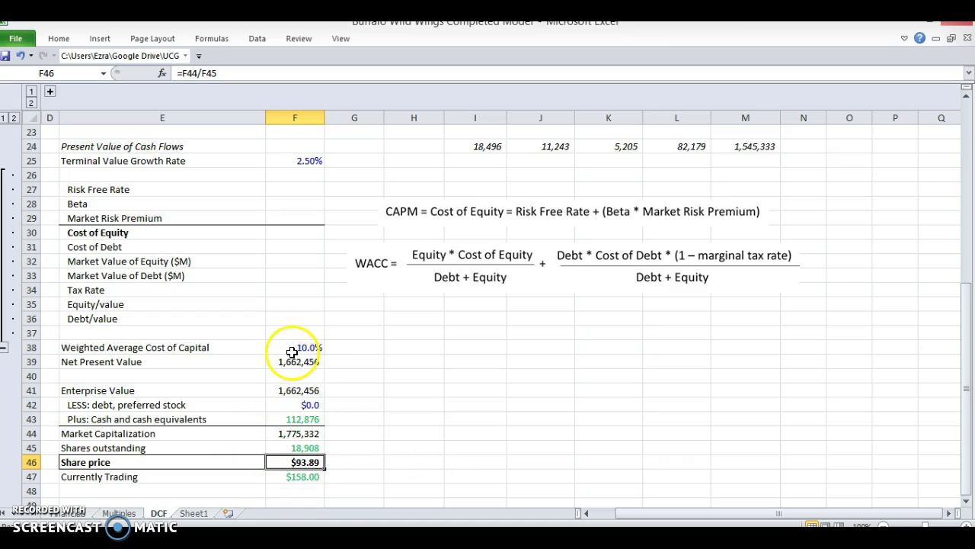
# - Compare the share price with the current trading price and set the Weighted Average Cost of Capital to 9%
pyautogui.click(296, 475)
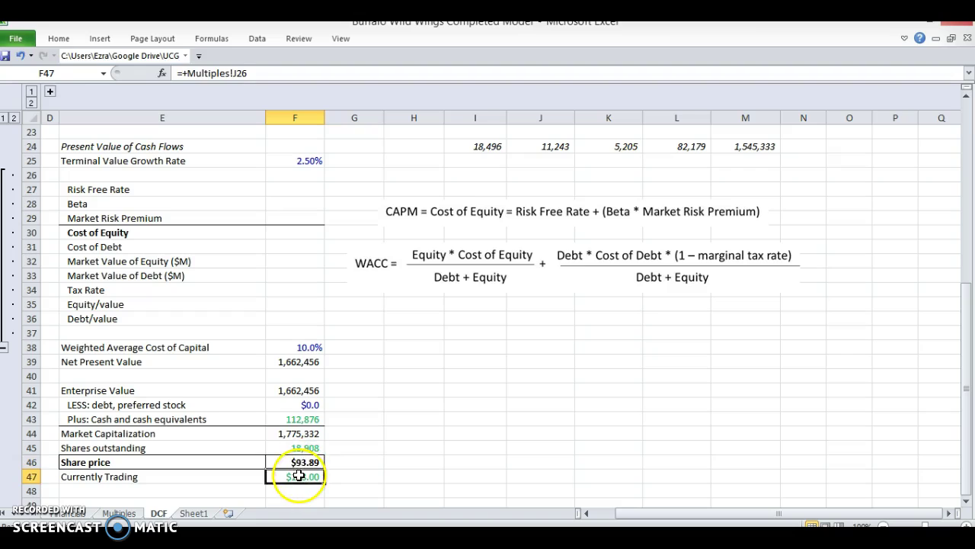
pyautogui.click(286, 462)
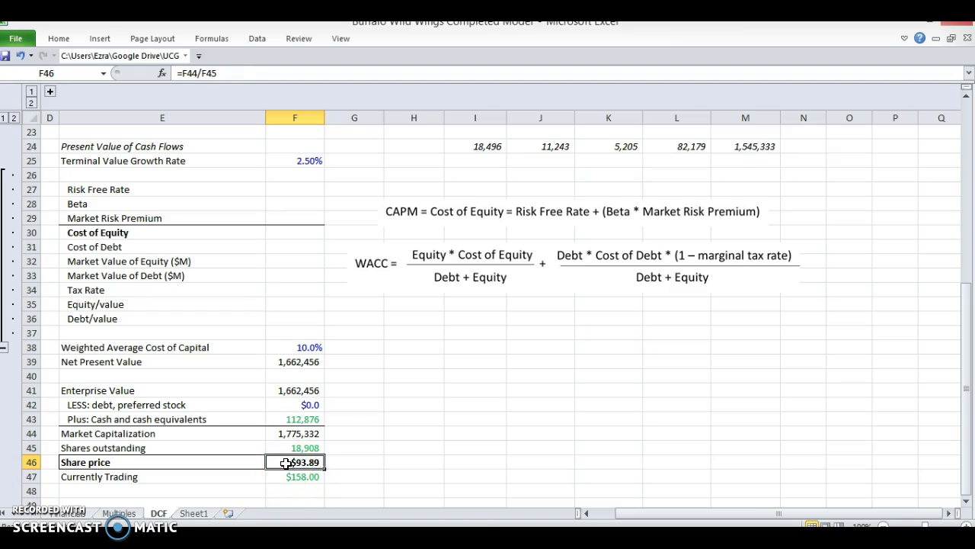
pyautogui.click(287, 476)
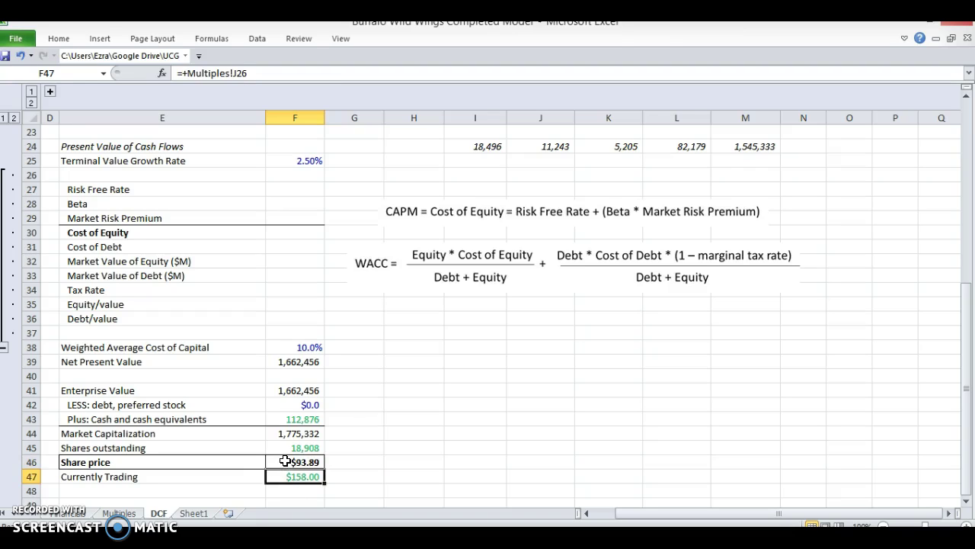
pyautogui.click(286, 461)
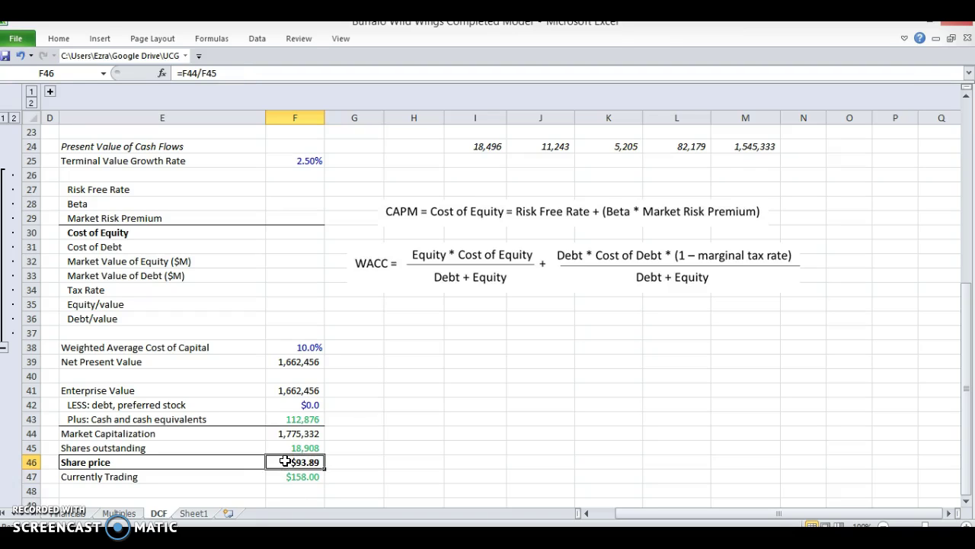
pyautogui.click(299, 347)
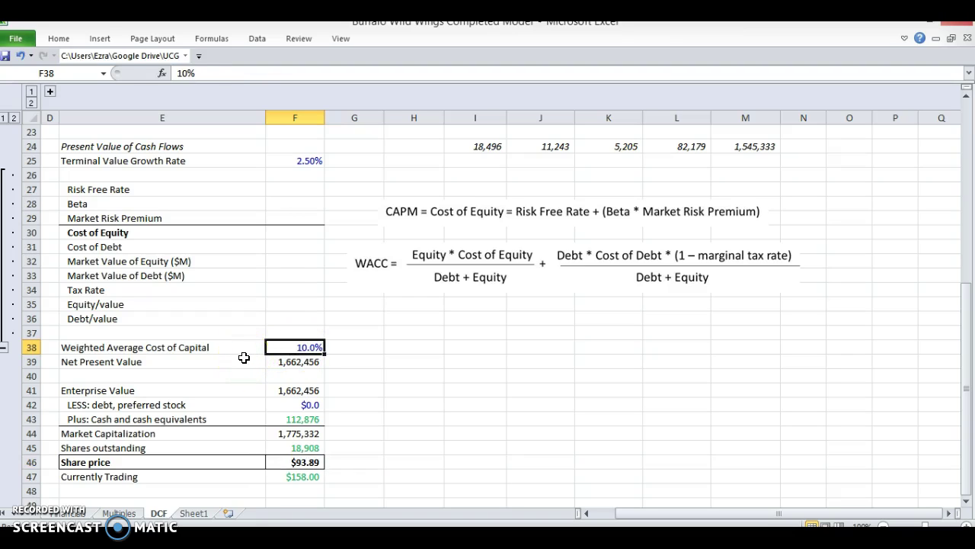
pyautogui.write('9')
pyautogui.press('Return')
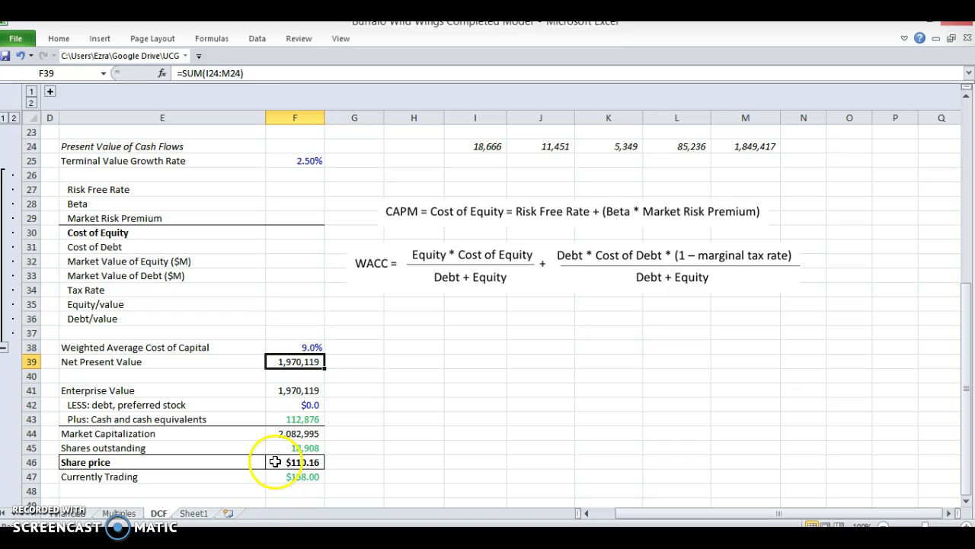
# - Change the "Share price" label in E46 to "Implied share price"
pyautogui.doubleClick(238, 462)
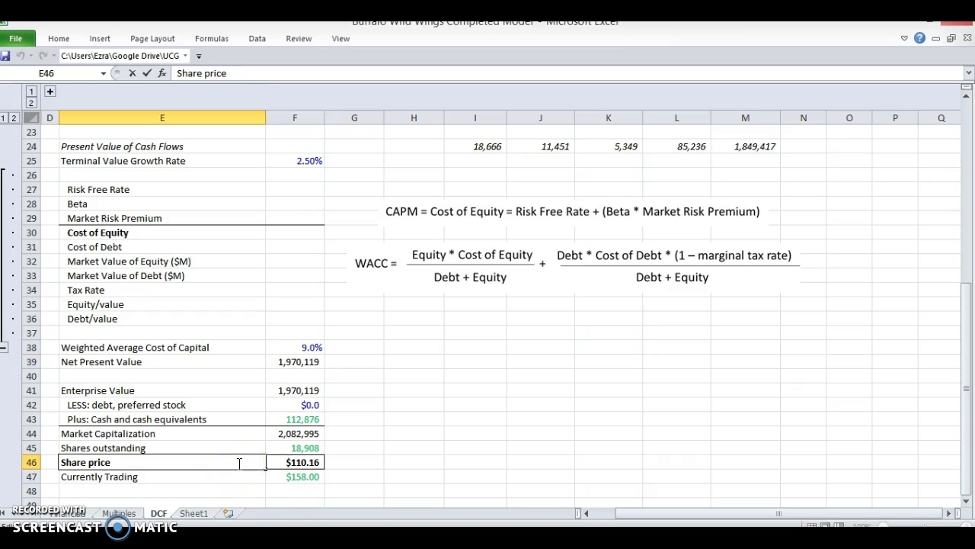
pyautogui.write('Implied ')
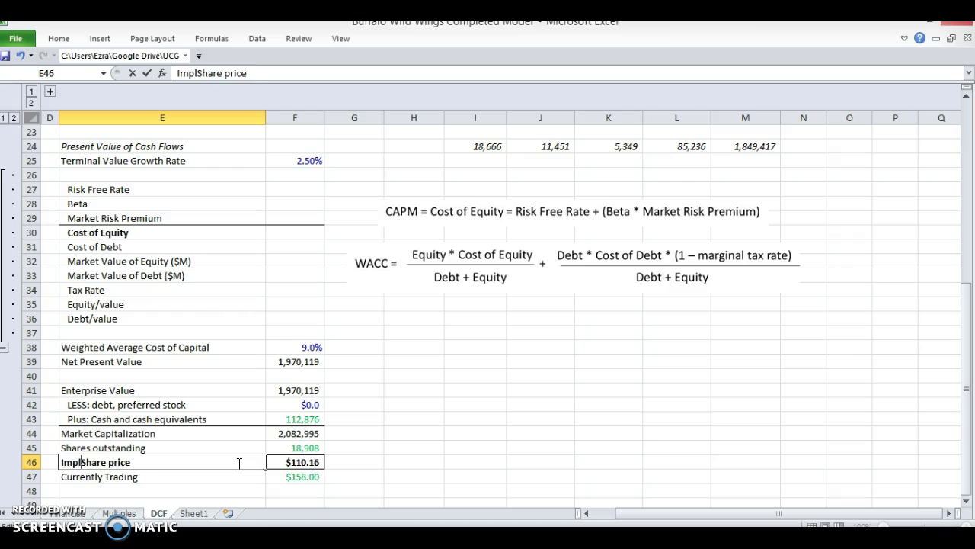
pyautogui.write('s')
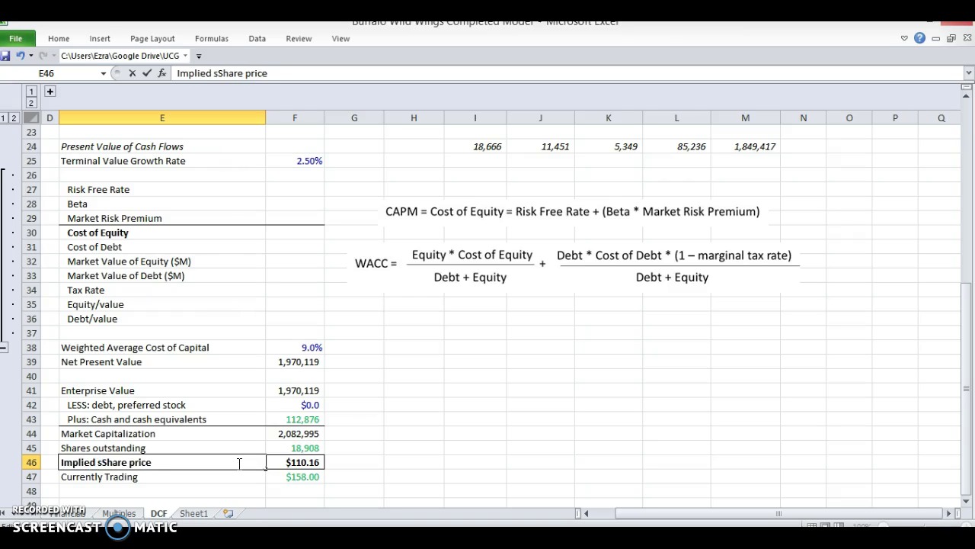
pyautogui.press('Delete')
pyautogui.press('Return')
# - Set the Weighted Average Cost of Capital in F38 to 8%
pyautogui.click(298, 462)
pyautogui.click(305, 345)
pyautogui.write('8')
pyautogui.press('Return')
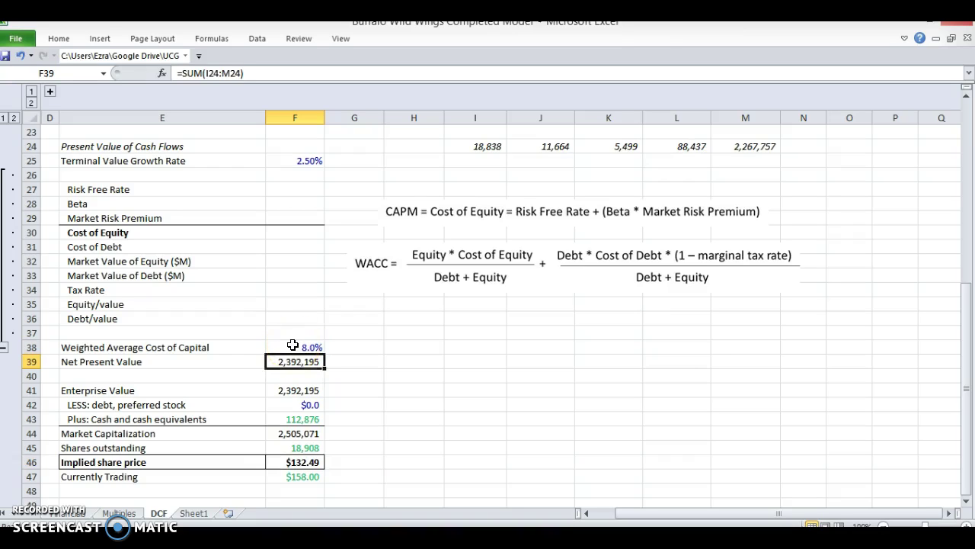
# - Set the Weighted Average Cost of Capital to 7% and compare the implied share price with the current trading price
pyautogui.click(293, 345)
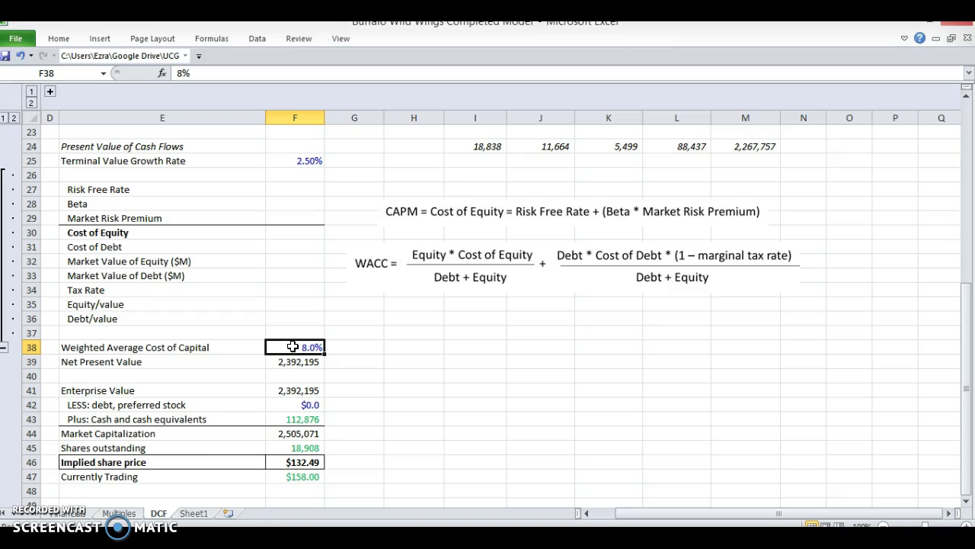
pyautogui.write('7')
pyautogui.press('Return')
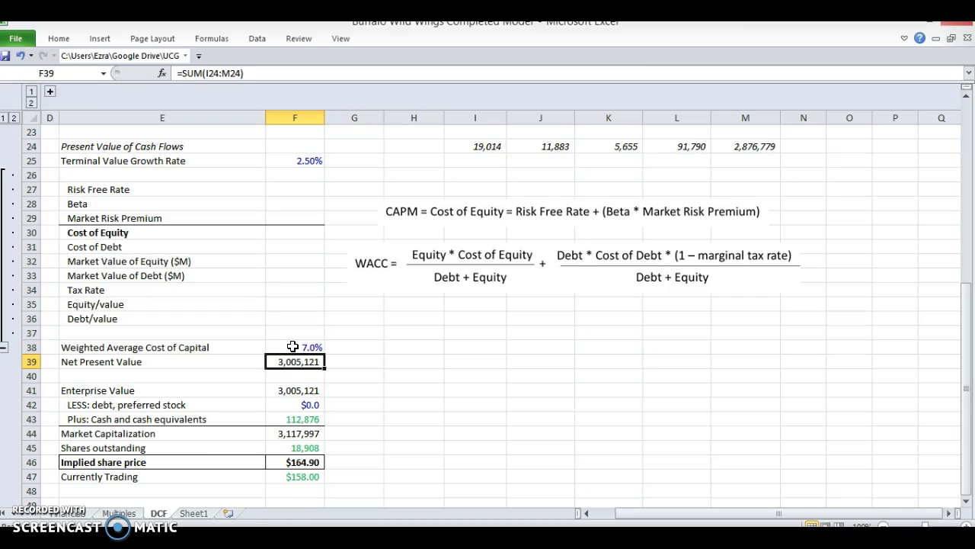
pyautogui.click(291, 462)
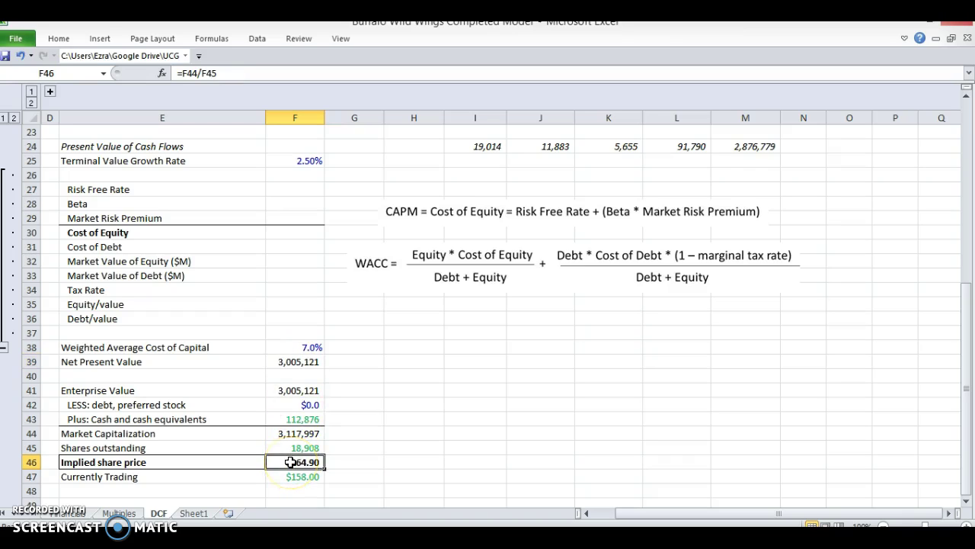
pyautogui.press('Down')
pyautogui.click(291, 461)
pyautogui.click(291, 462)
pyautogui.click(297, 468)
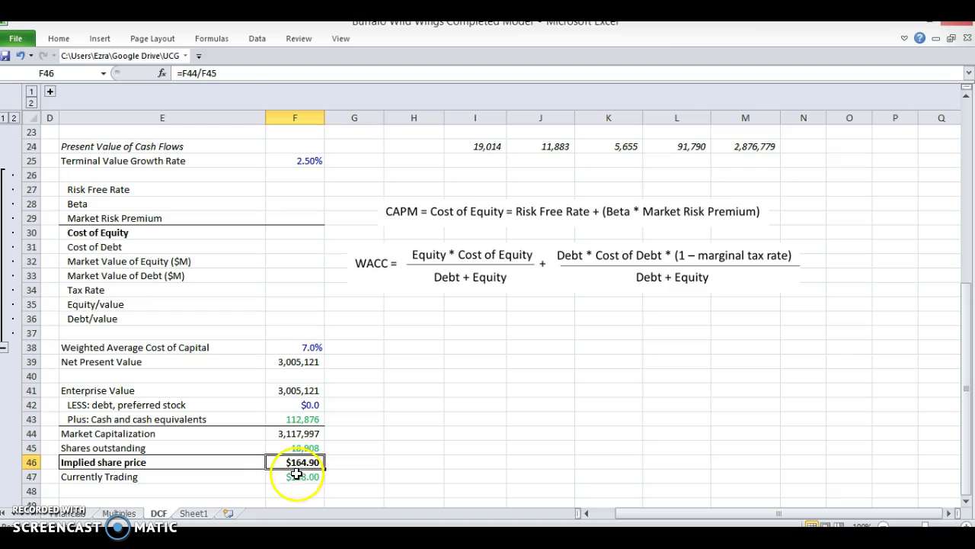
pyautogui.click(297, 479)
# - Set the Weighted Average Cost of Capital in F38 back to 10%
pyautogui.click(295, 352)
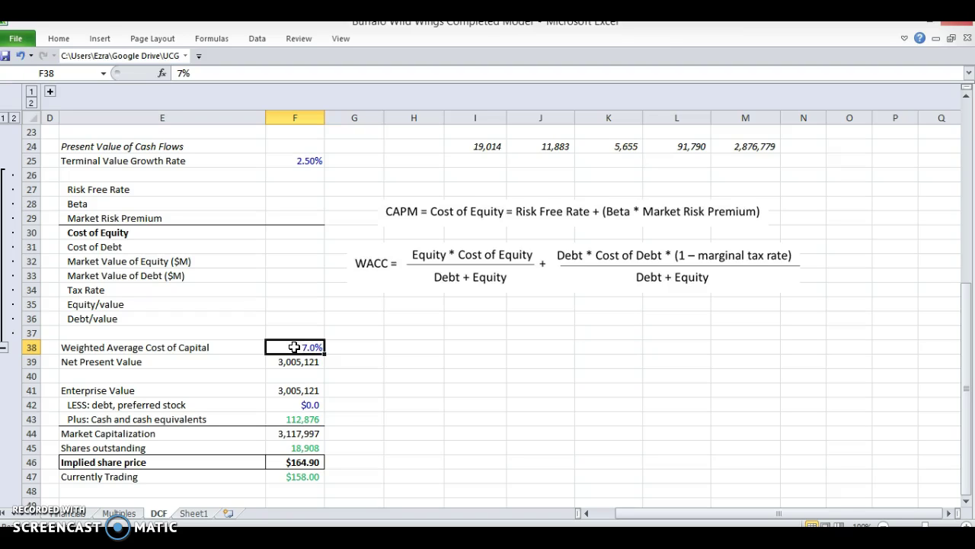
pyautogui.write('10')
pyautogui.press('Return')
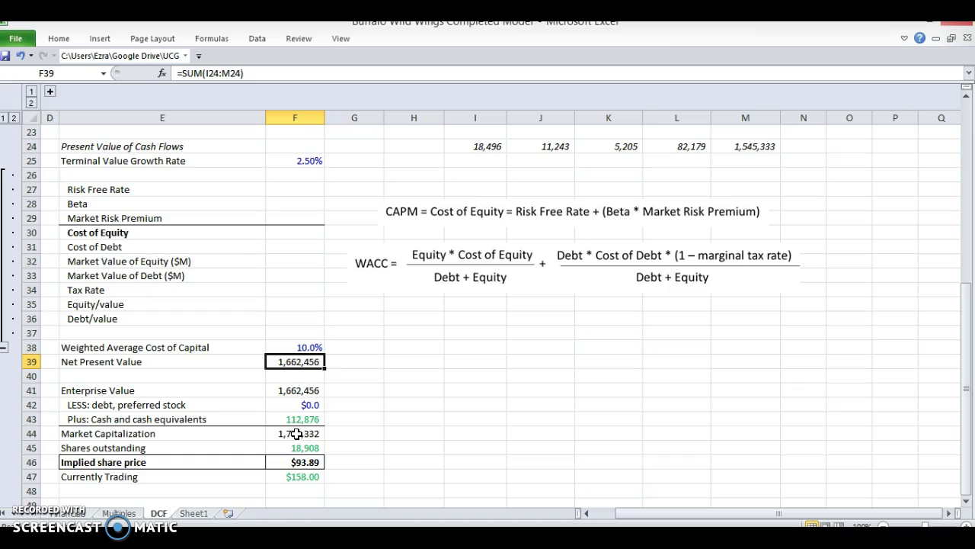
# - Examine the WACC formula picture and the terms of the CAPM cost of equity formula above it
pyautogui.scroll(1, 296, 434)
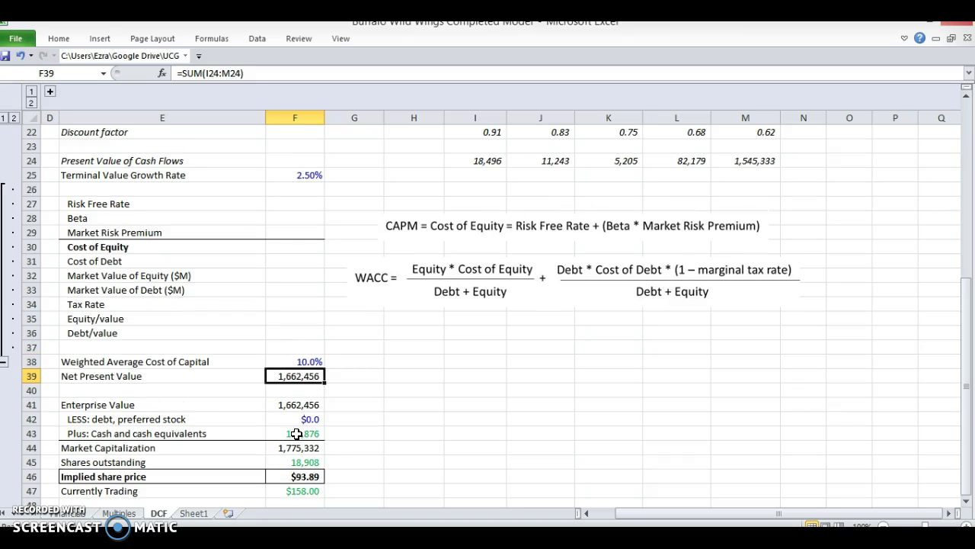
pyautogui.click(392, 280)
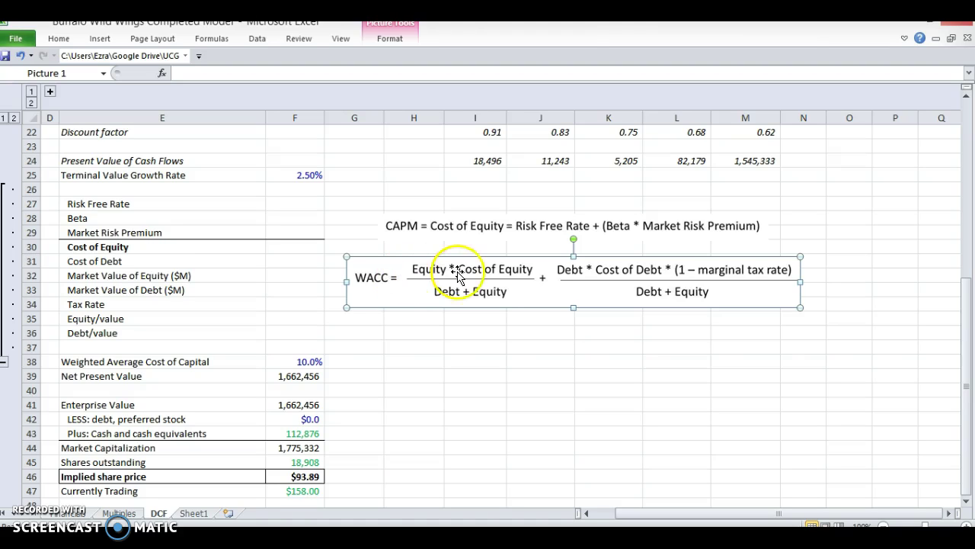
pyautogui.click(405, 222)
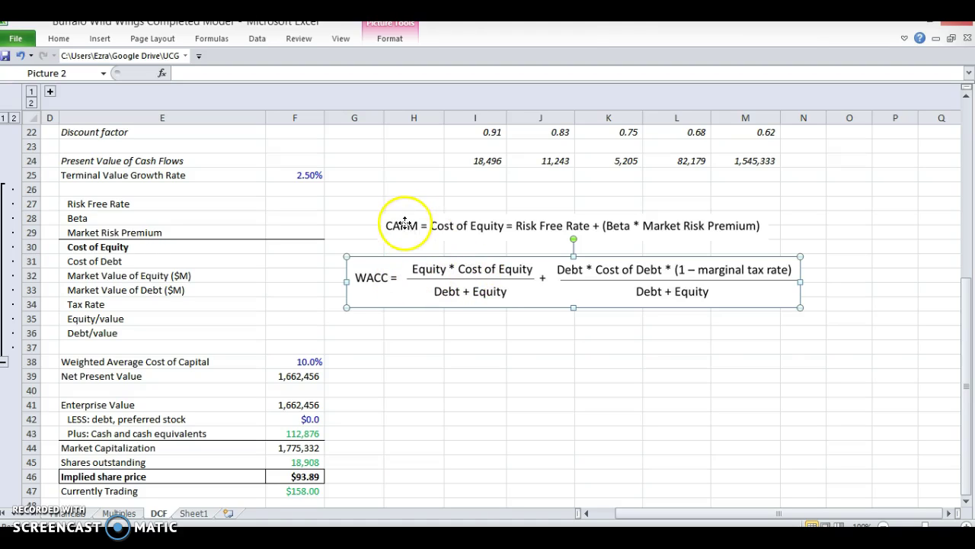
pyautogui.click(405, 222)
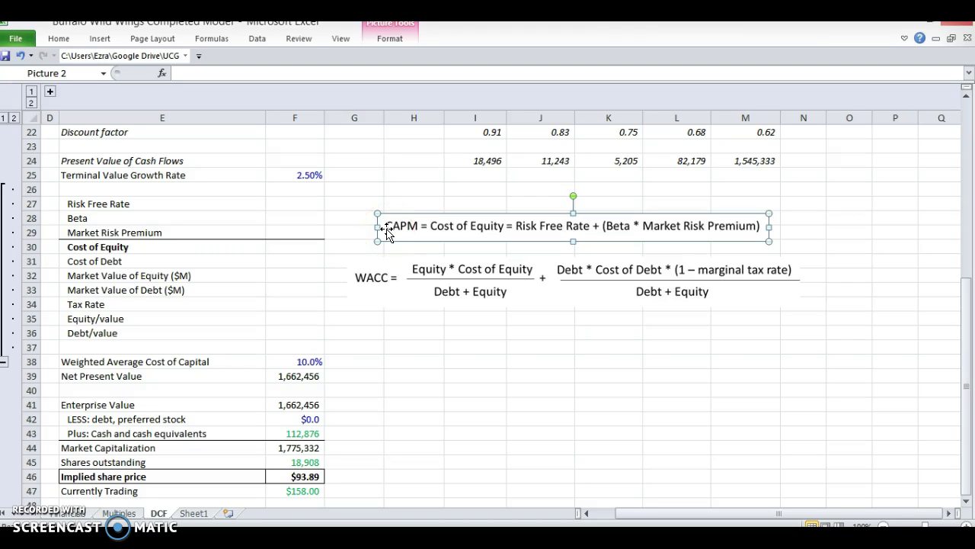
pyautogui.click(408, 228)
pyautogui.click(654, 228)
pyautogui.click(617, 231)
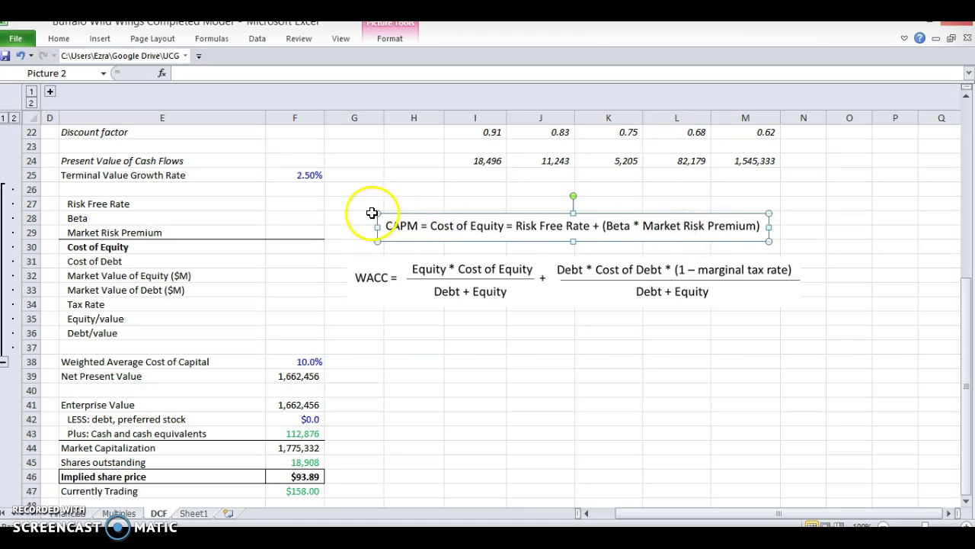
# - Switch to the browser and look up the U.S. 10 Year Treasury yield on CNBC for the risk free rate
pyautogui.click(290, 205)
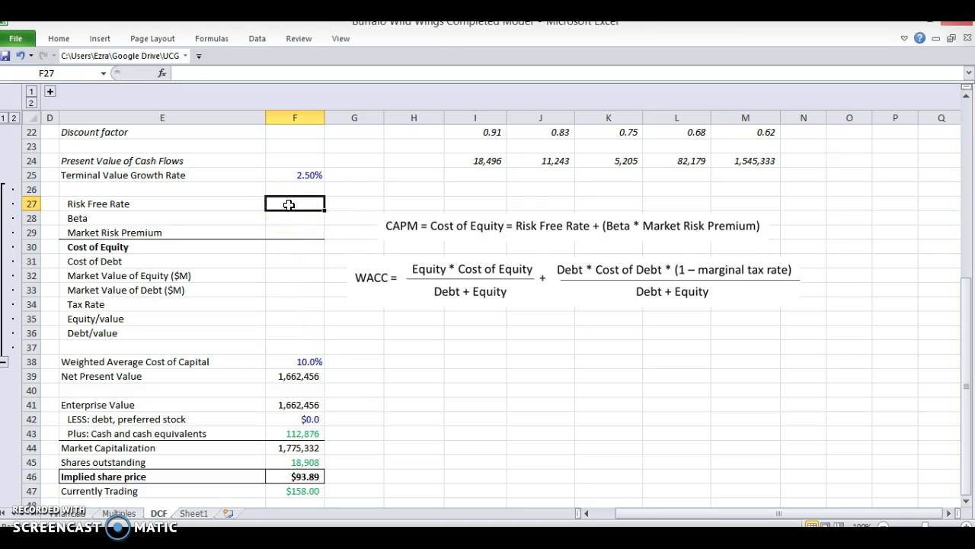
pyautogui.hotkey('alt', 'Tab')
pyautogui.hotkey('ctrl', 'Tab')
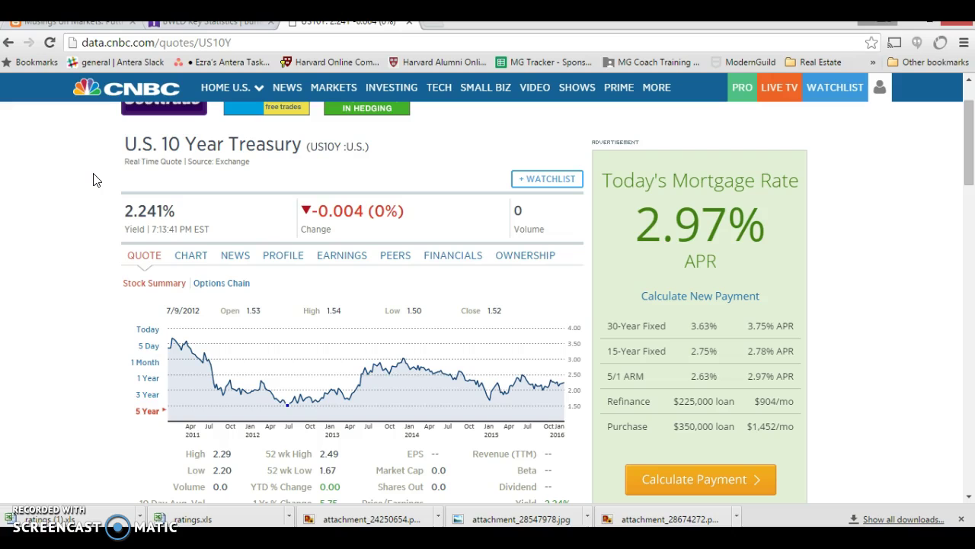
pyautogui.scroll(-1, 104, 177)
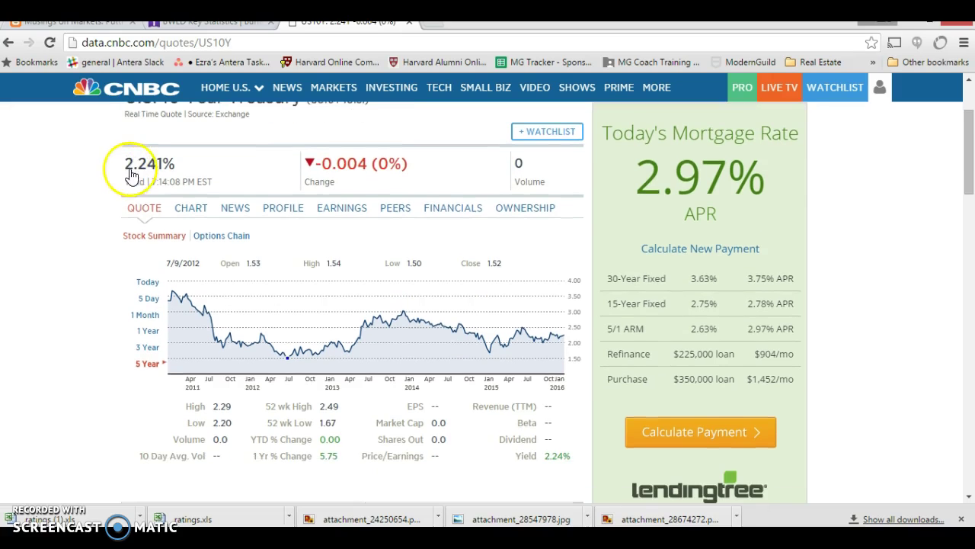
pyautogui.scroll(1, 105, 178)
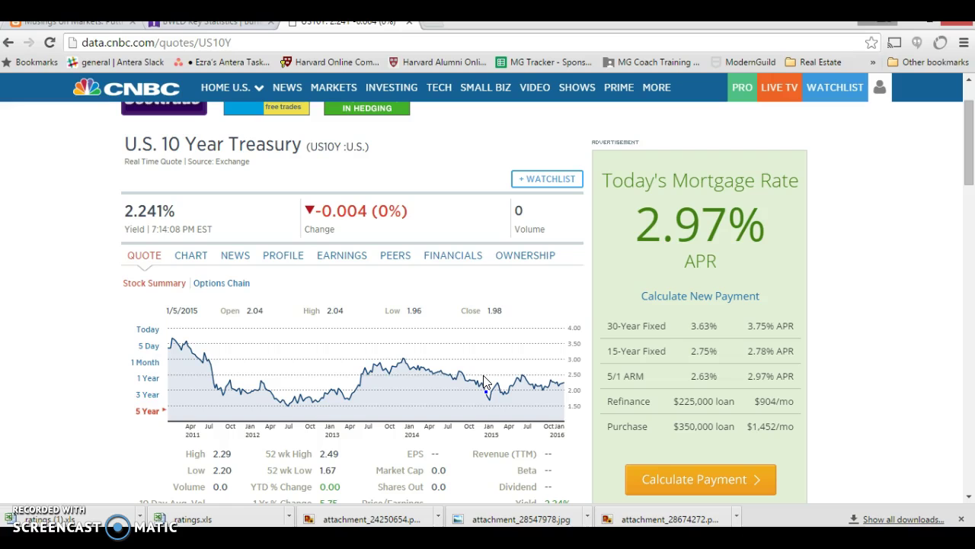
# - Return to the Excel DCF sheet and set the Risk Free Rate in F27 to 2.5%
pyautogui.hotkey('alt', 'Tab')
pyautogui.press('Tab')
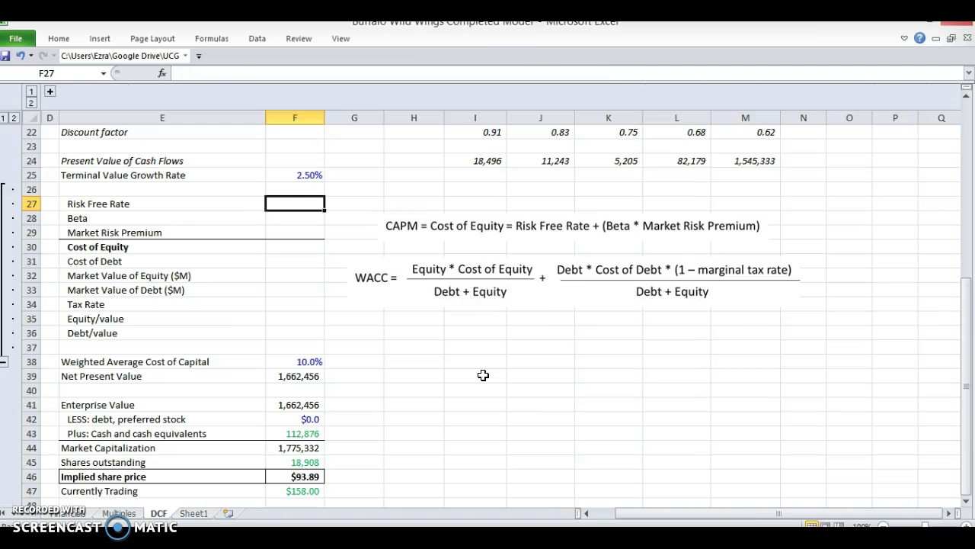
pyautogui.write('2.5%')
pyautogui.press('Return')
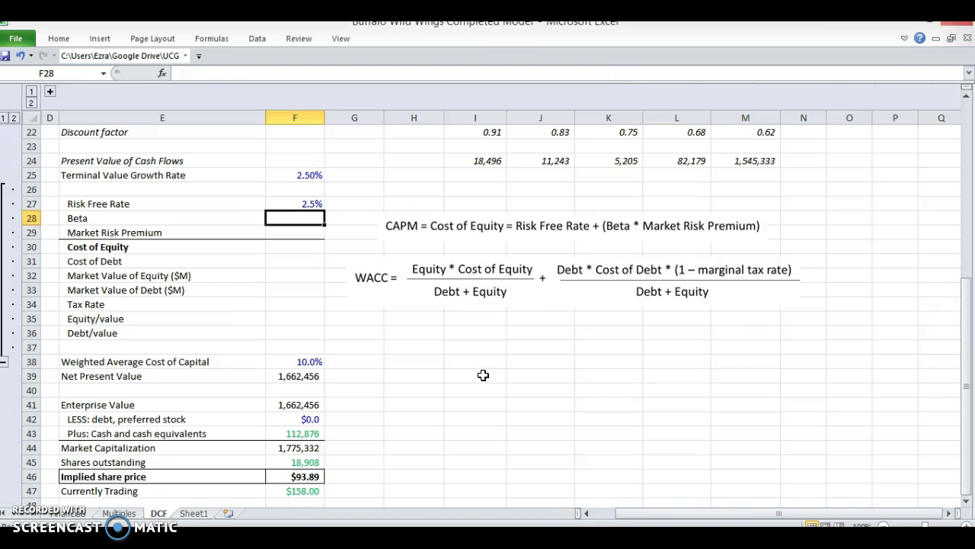
# - Switch to the browser and look up the beta of Buffalo Wild Wings in Yahoo Finance's Key Statistics
pyautogui.hotkey('alt', 'Tab')
pyautogui.hotkey('ctrl', 'shift', 'Tab')
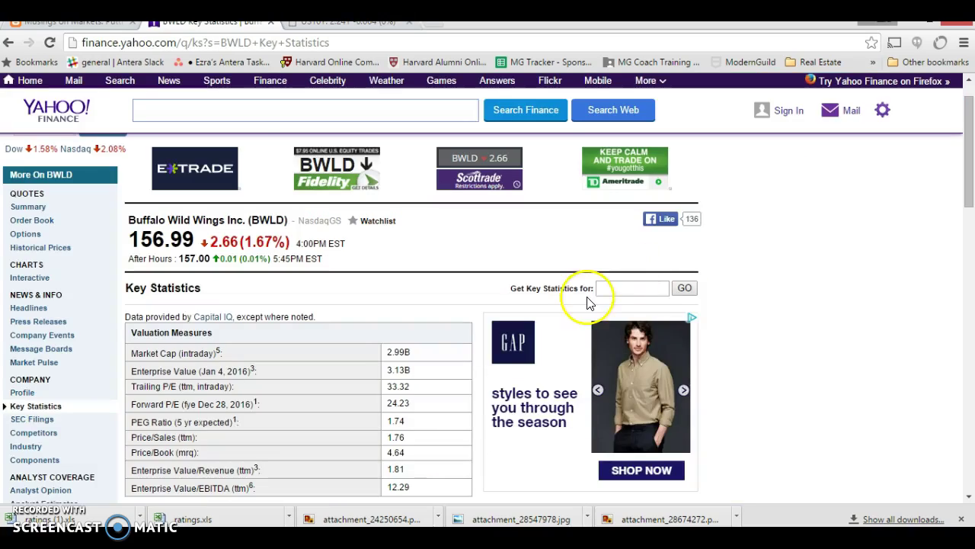
pyautogui.scroll(-5, 587, 296)
pyautogui.scroll(3, 586, 296)
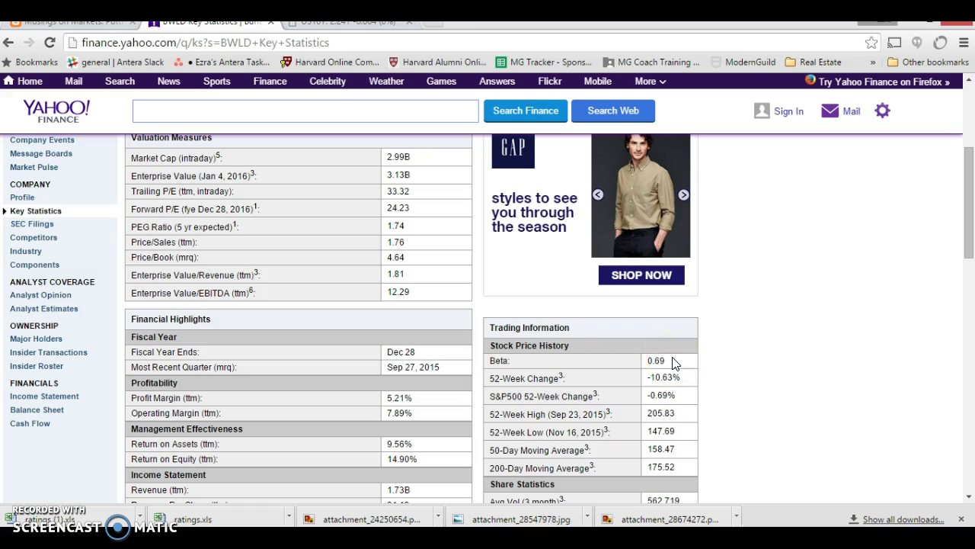
pyautogui.moveTo(665, 360); pyautogui.dragTo(647, 360)
# - Return to the Excel DCF sheet and set the Beta in F28 to 0.69, shown with two decimals
pyautogui.hotkey('alt', 'Tab')
pyautogui.hotkey('alt', 'Tab')
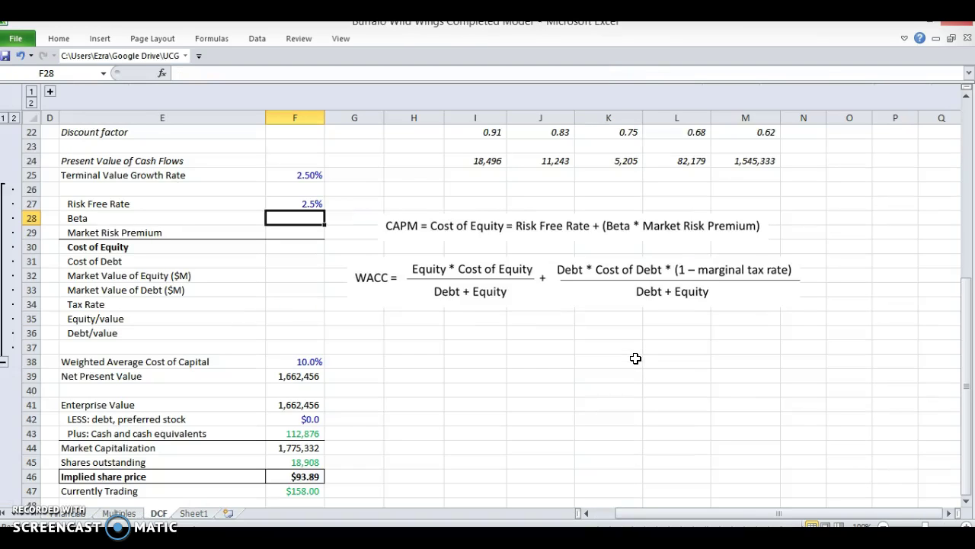
pyautogui.write('0.69')
pyautogui.press('Return')
pyautogui.press('Up')
pyautogui.hotkey('alt', 'h')
pyautogui.press('0')
pyautogui.press('Return')
pyautogui.press('Left')
pyautogui.hotkey('shift', 'Right')
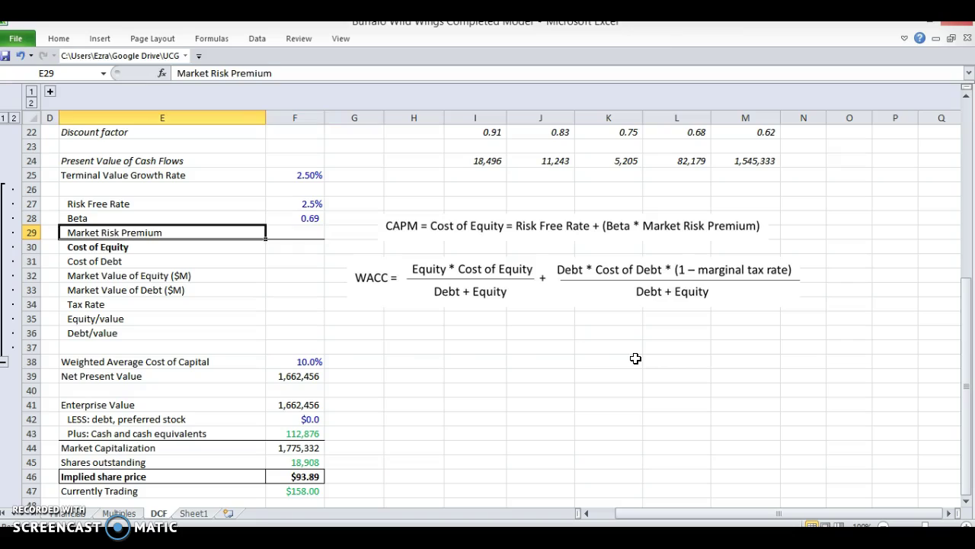
# - Set the Market Risk Premium in F29 to 4%
pyautogui.press('Right')
pyautogui.press('Up')
pyautogui.press('Down')
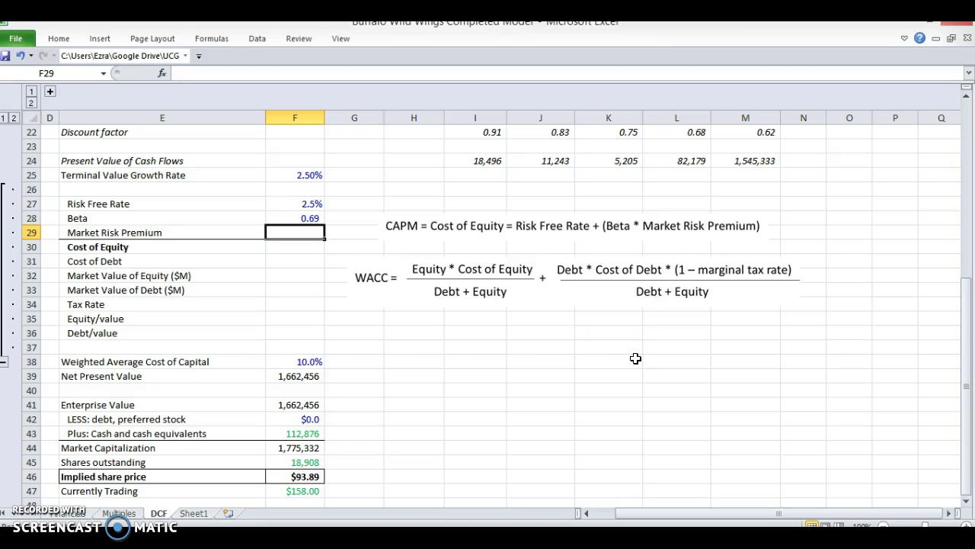
pyautogui.write('4%')
pyautogui.press('Return')
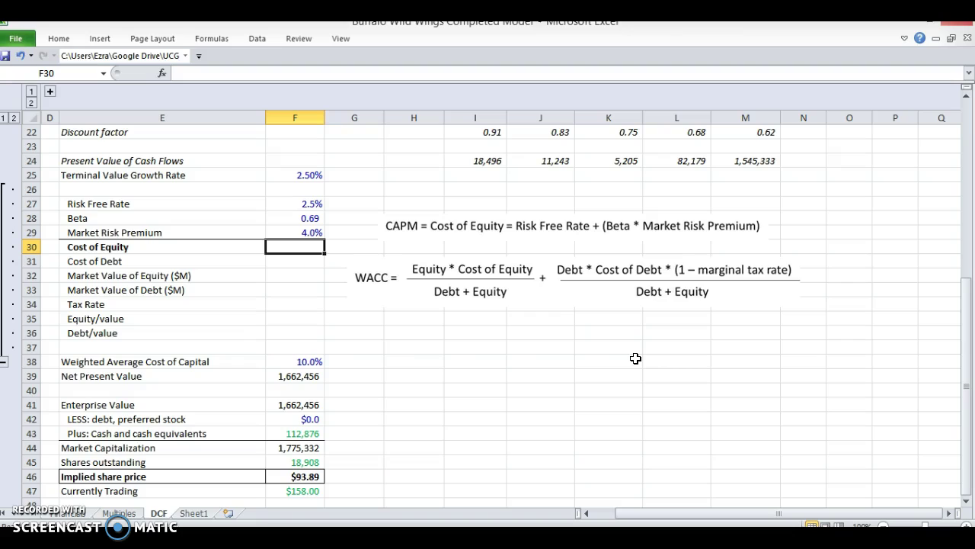
# - Calculate the Cost of Equity in F30 with the CAPM formula =F27+F28*F29
pyautogui.write('=')
pyautogui.press('Up')
pyautogui.press('Up')
pyautogui.press('Up')
pyautogui.write('+')
pyautogui.press('Up')
pyautogui.press('Up')
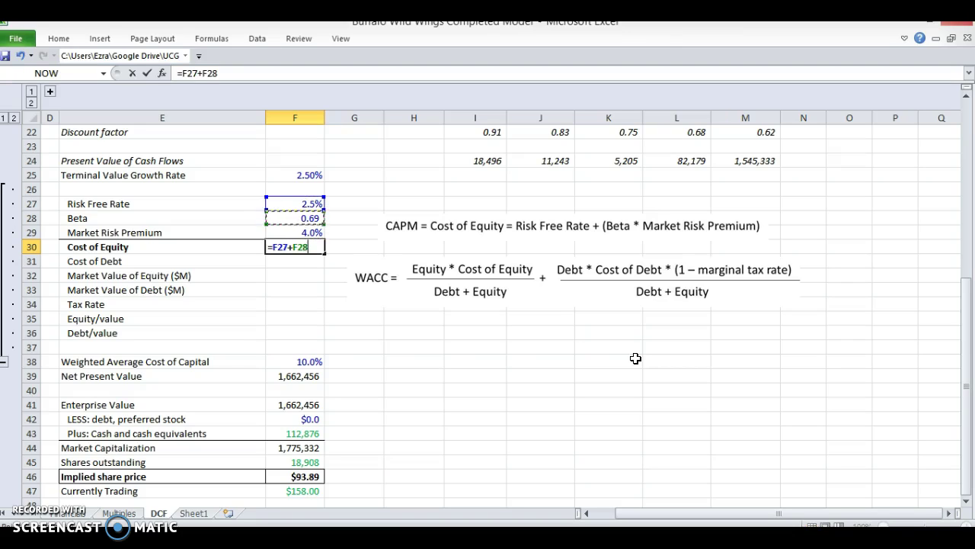
pyautogui.write('*')
pyautogui.press('Up')
pyautogui.press('Return')
# - Set the Market Risk Premium in F29 to 4.5% and check the Cost of Equity formula in F30
pyautogui.press('Up')
pyautogui.press('Up')
pyautogui.write('4.5')
pyautogui.press('Return')
pyautogui.press('F2')
pyautogui.press('Escape')
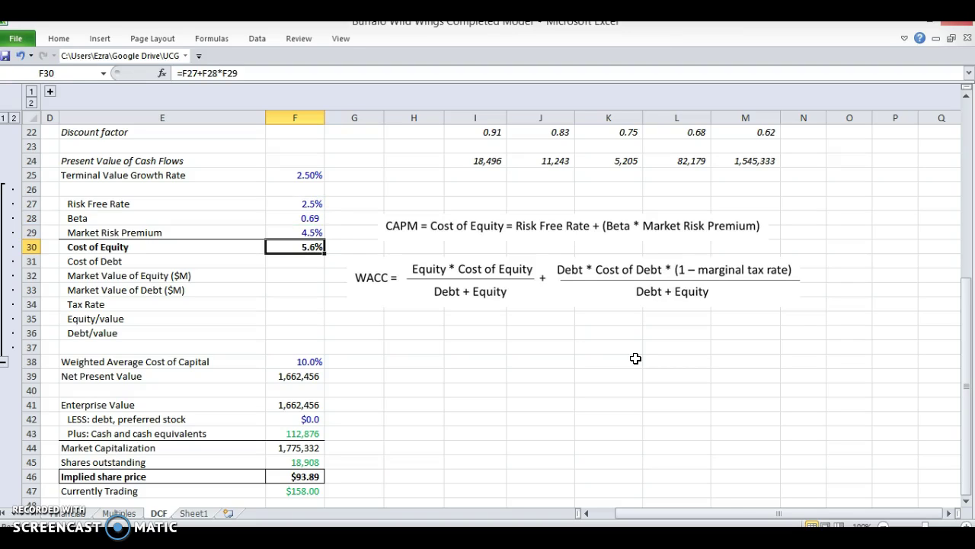
# - Switch to the ratings workbook and examine its synthetic rating inputs, from firm type to long term government bond rate
pyautogui.press('Left')
pyautogui.press('Down')
pyautogui.press('Right')
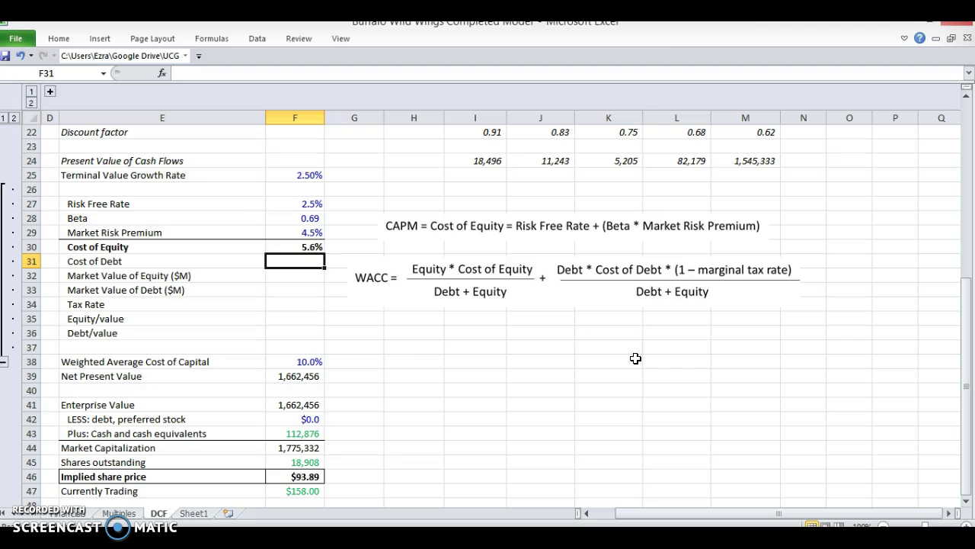
pyautogui.hotkey('ctrl', 'Tab')
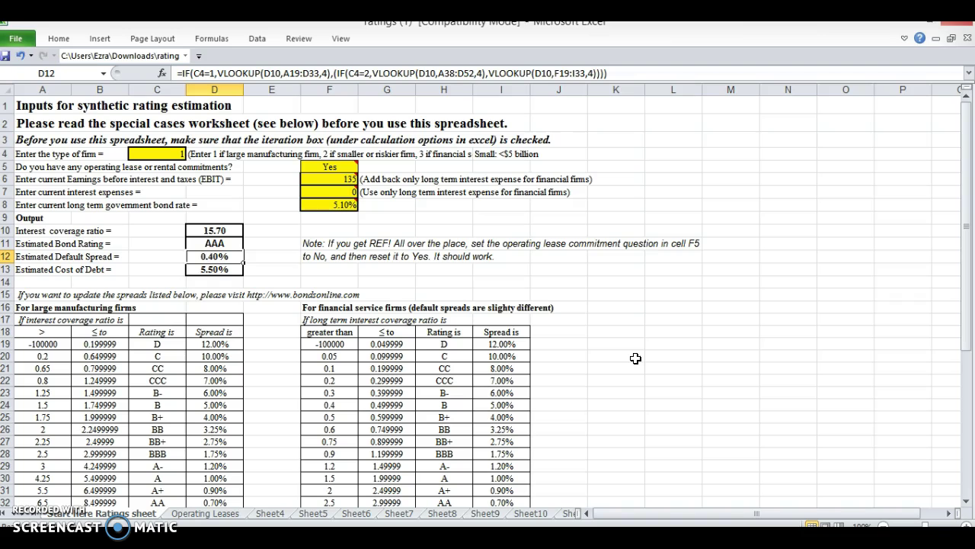
pyautogui.click(154, 154)
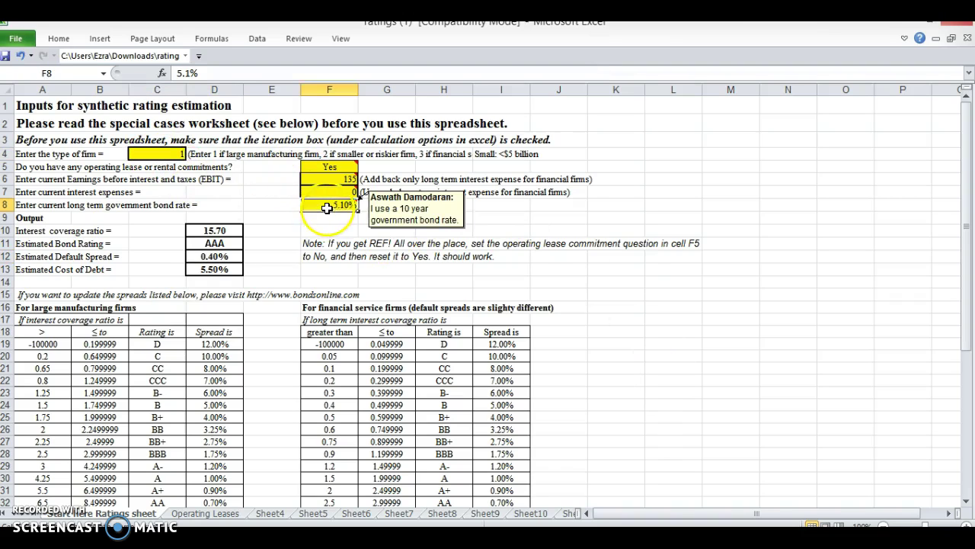
pyautogui.moveTo(329, 204); pyautogui.dragTo(147, 153)
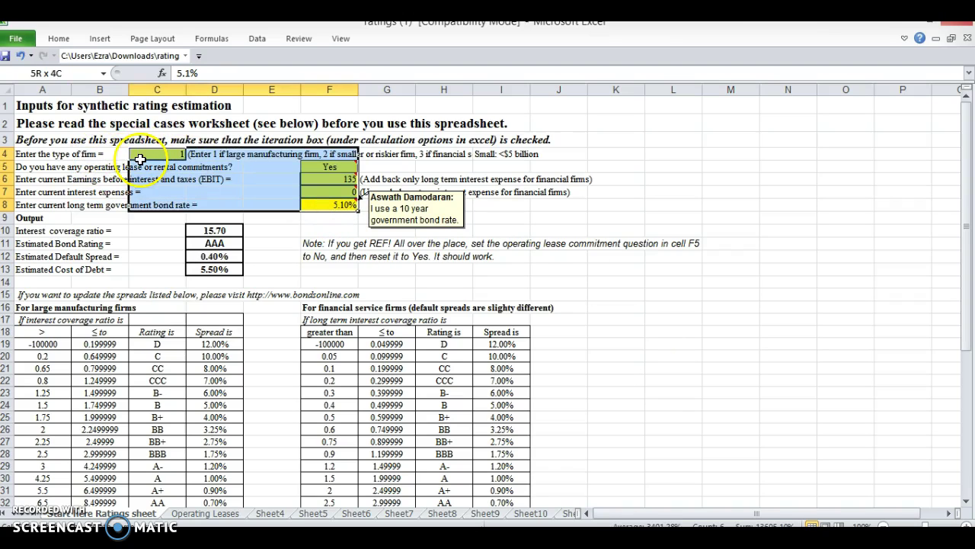
pyautogui.click(140, 157)
pyautogui.click(324, 193)
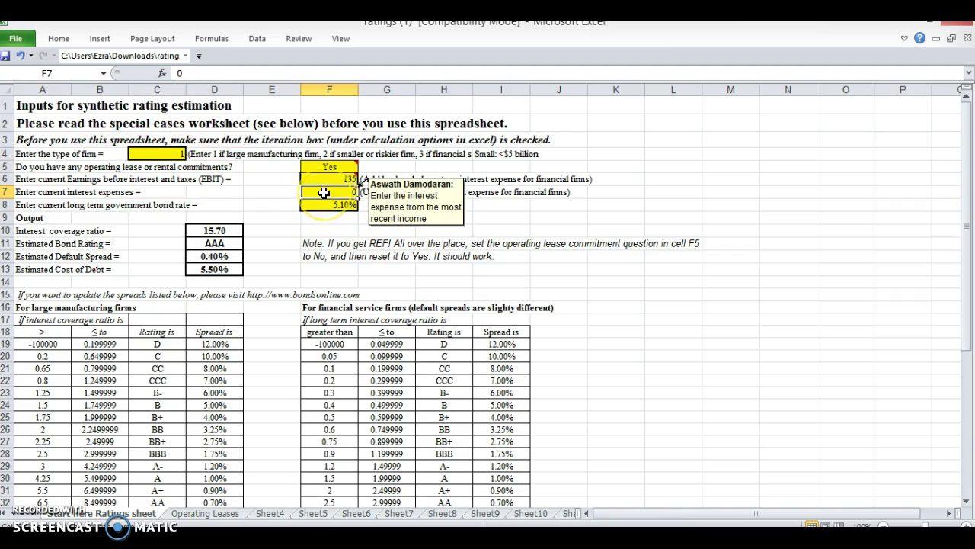
# - Examine the estimated bond rating, default spread and cost of debt in the output section of the ratings sheet
pyautogui.click(208, 244)
pyautogui.click(204, 259)
pyautogui.click(205, 270)
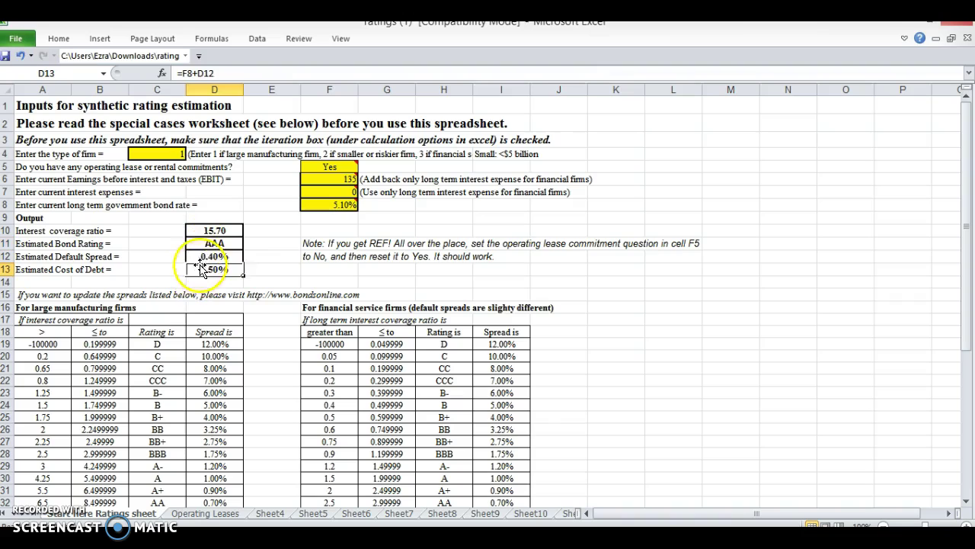
pyautogui.click(205, 257)
pyautogui.click(204, 269)
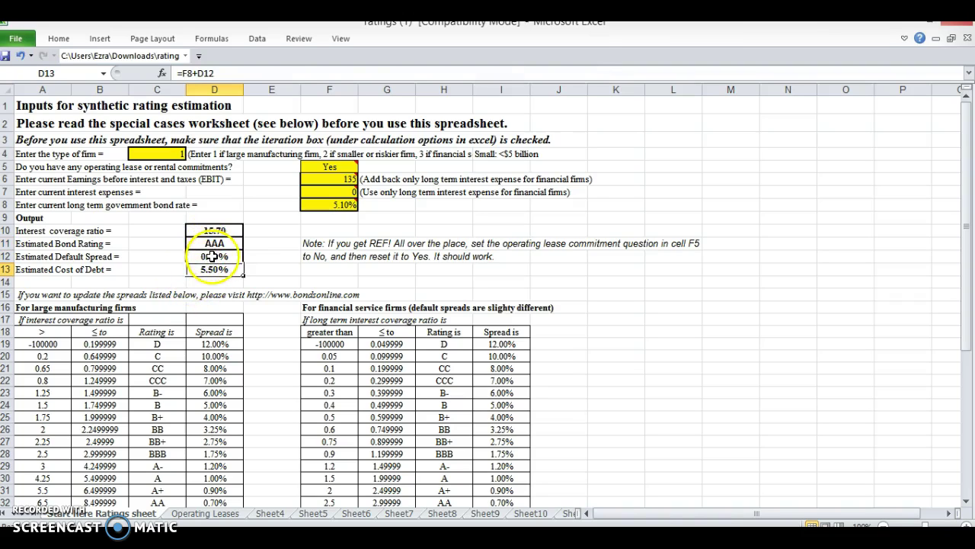
pyautogui.click(212, 258)
pyautogui.click(212, 243)
pyautogui.click(213, 256)
pyautogui.click(213, 270)
# - Return to the DCF sheet and set the Cost of Debt in F31 to 5.5%
pyautogui.hotkey('alt', 'Tab')
pyautogui.hotkey('alt', 'Tab')
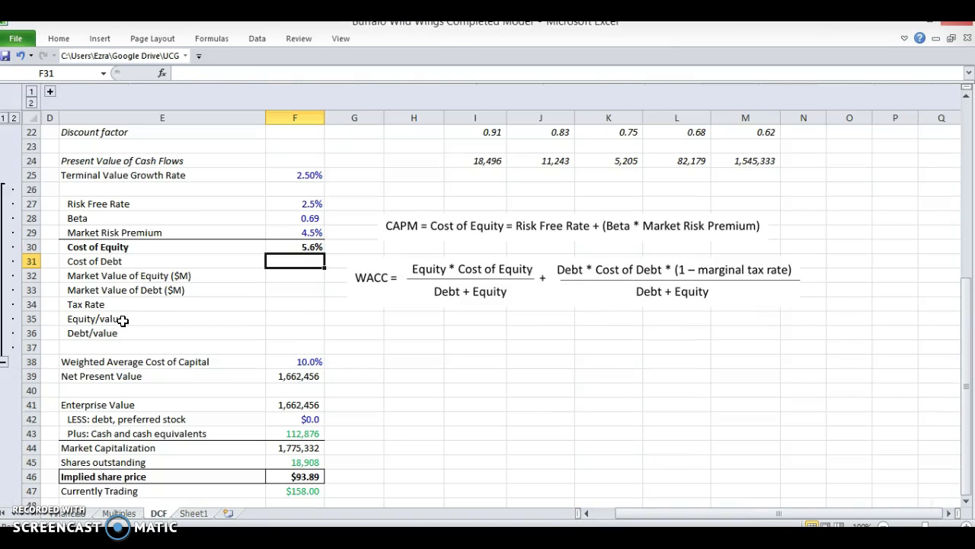
pyautogui.write('5.5%')
pyautogui.press('Return')
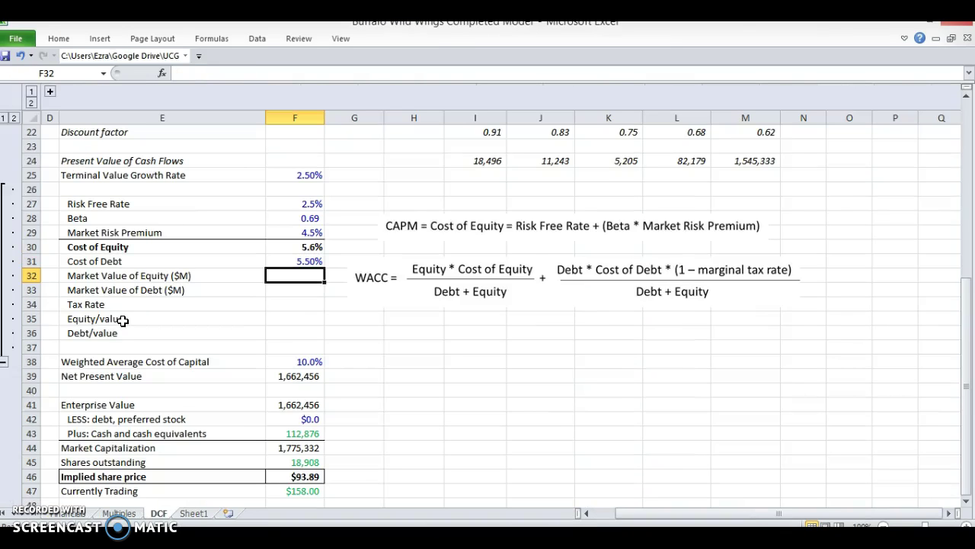
pyautogui.press('Up')
pyautogui.press('Down')
# - Switch to the browser and look up the intraday market cap of Buffalo Wild Wings in Yahoo Finance's Key Statistics
pyautogui.hotkey('alt', 'Tab')
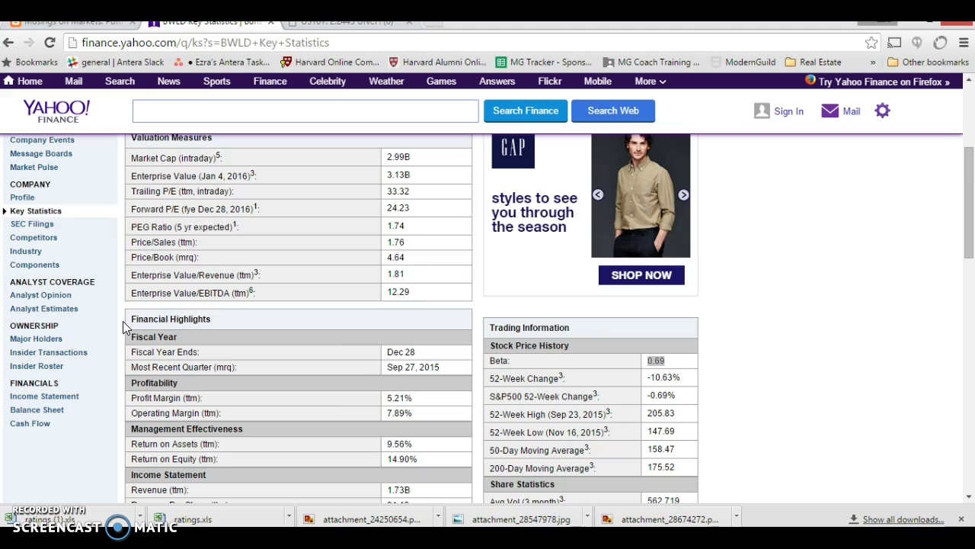
pyautogui.hotkey('ctrl', 'Tab')
pyautogui.hotkey('ctrl', 'shift', 'Tab')
pyautogui.scroll(3, 242, 208)
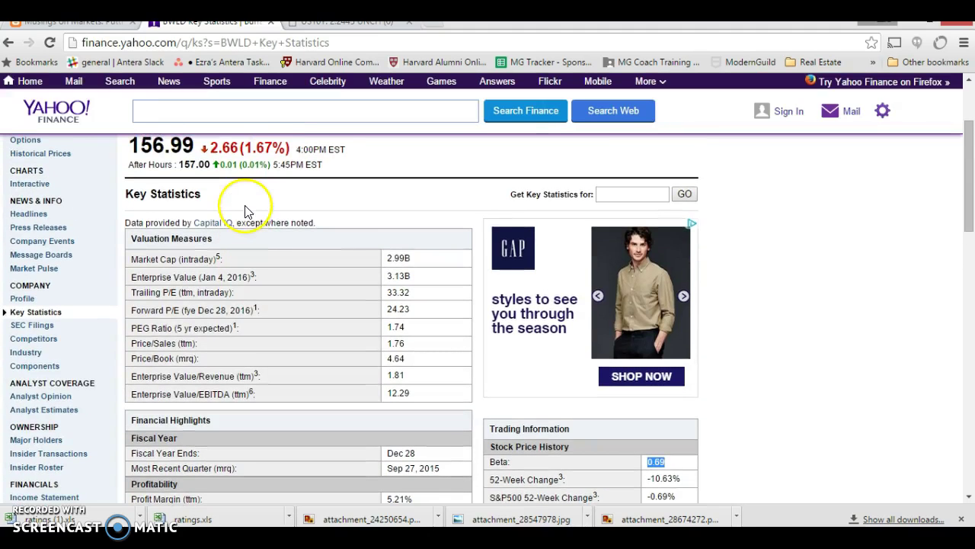
pyautogui.doubleClick(398, 259)
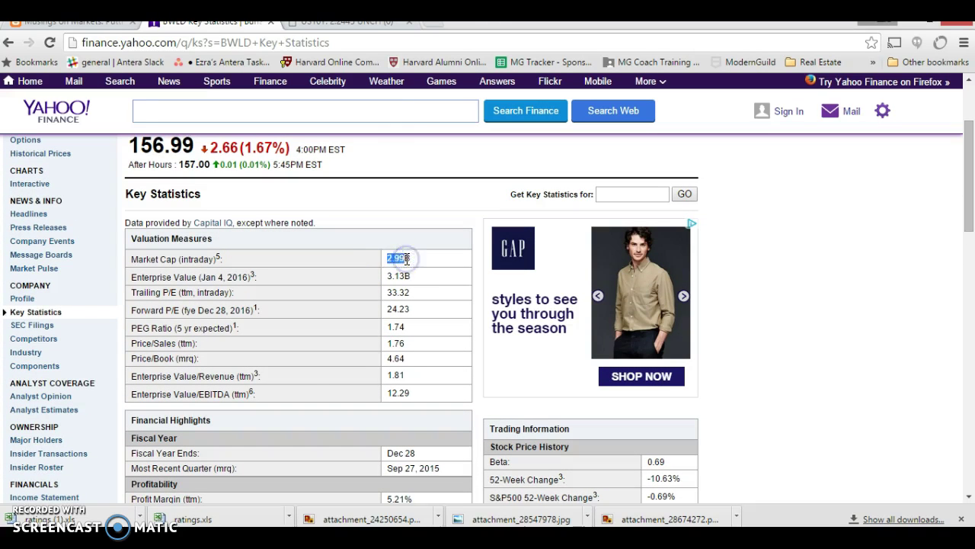
# - Return to the DCF sheet in Excel and set the Market Value of Equity ($M) in F32 to 2990
pyautogui.hotkey('alt', 'Tab')
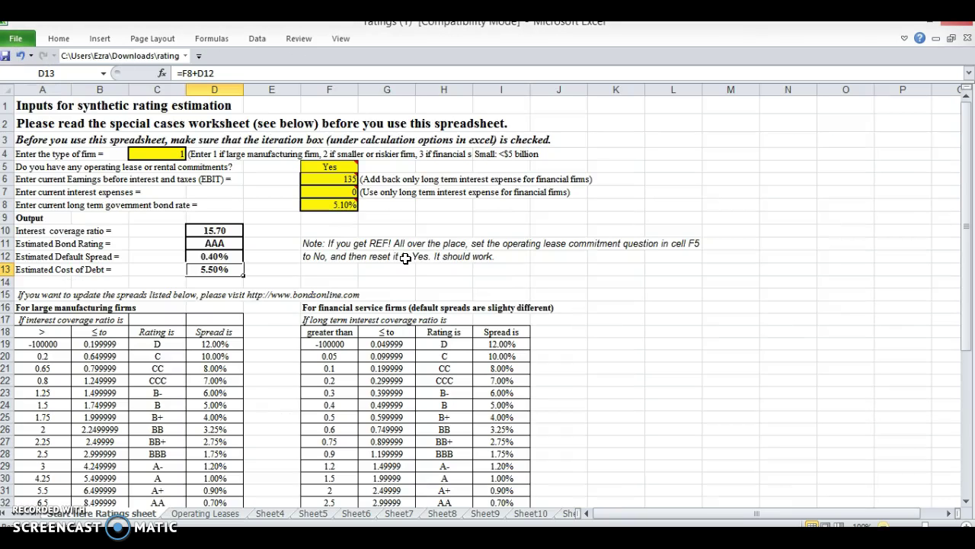
pyautogui.hotkey('ctrl', 'Tab')
pyautogui.write('2990')
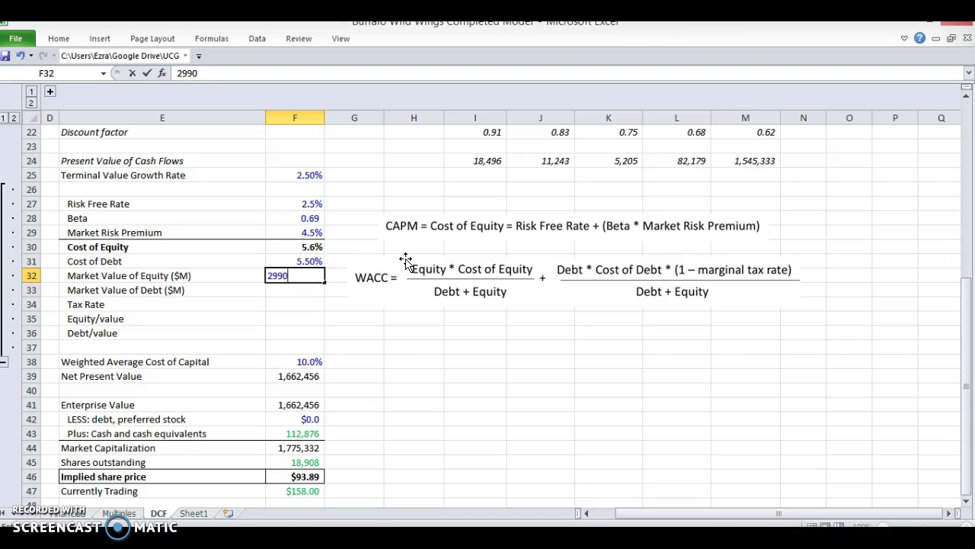
pyautogui.press('Return')
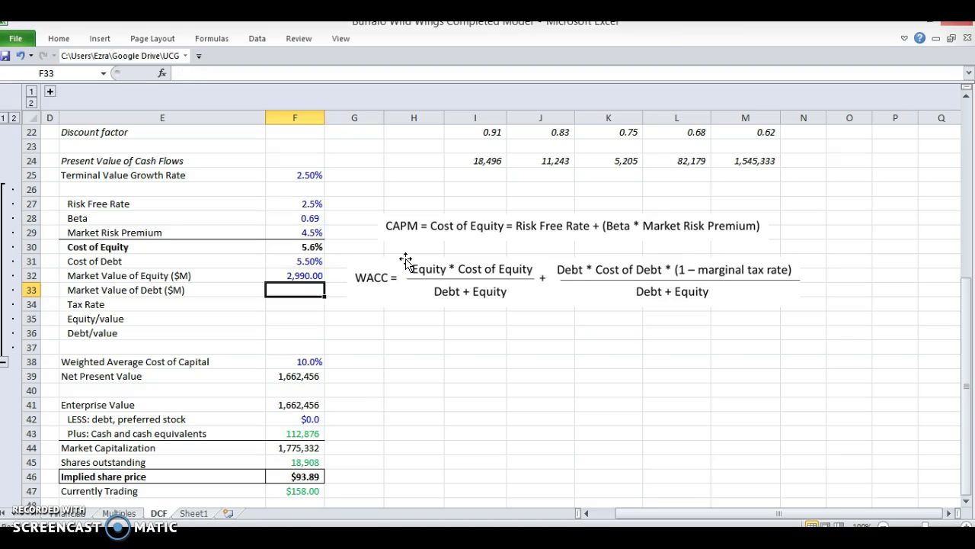
# - Set the Market Value of Debt ($M) in F33 to 0
pyautogui.write('0')
pyautogui.press('Return')
pyautogui.press('Up')
pyautogui.press('Left')
pyautogui.press('Right')
pyautogui.hotkey('ctrl', '1')
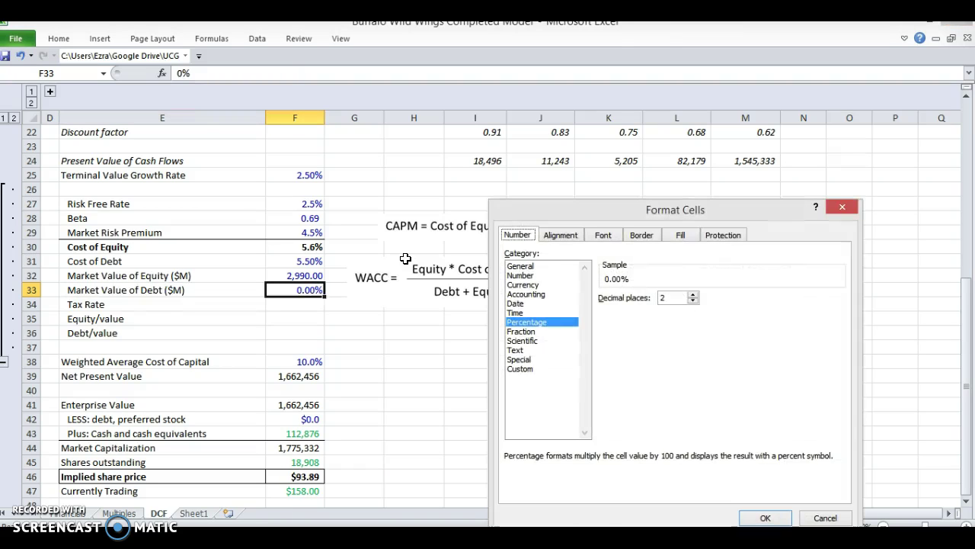
pyautogui.press('Escape')
# - Copy only the cell formatting of the Market Value of Equity in F32 onto the Market Value of Debt in F33
pyautogui.press('Up')
pyautogui.hotkey('ctrl', 'c')
pyautogui.press('Down')
pyautogui.hotkey('ctrl', 'alt', 'v')
pyautogui.press('t')
pyautogui.press('Return')
pyautogui.press('Escape')
pyautogui.press('Down')
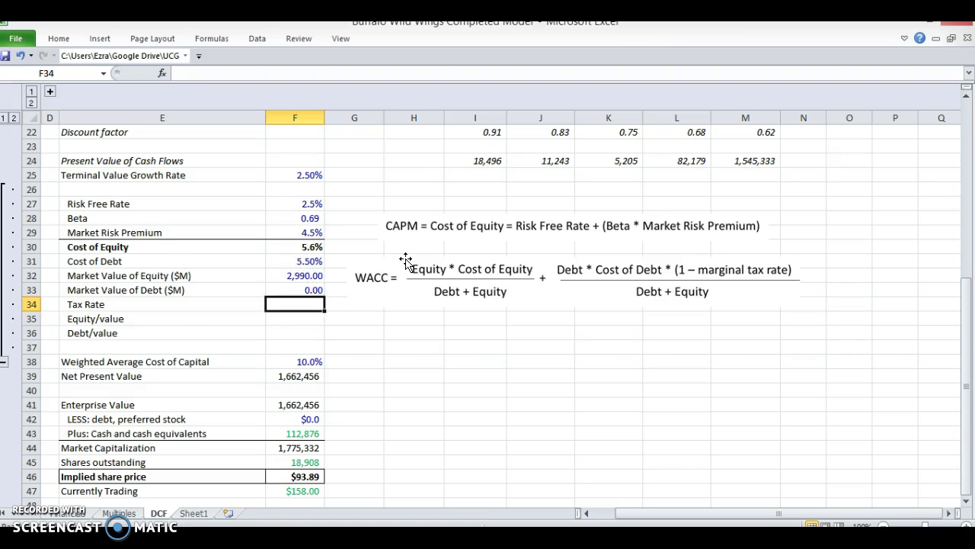
# - Link the Tax Rate in F34 to the 2014 tax rate on the Financials sheet with =Financials!H32
pyautogui.write('=')
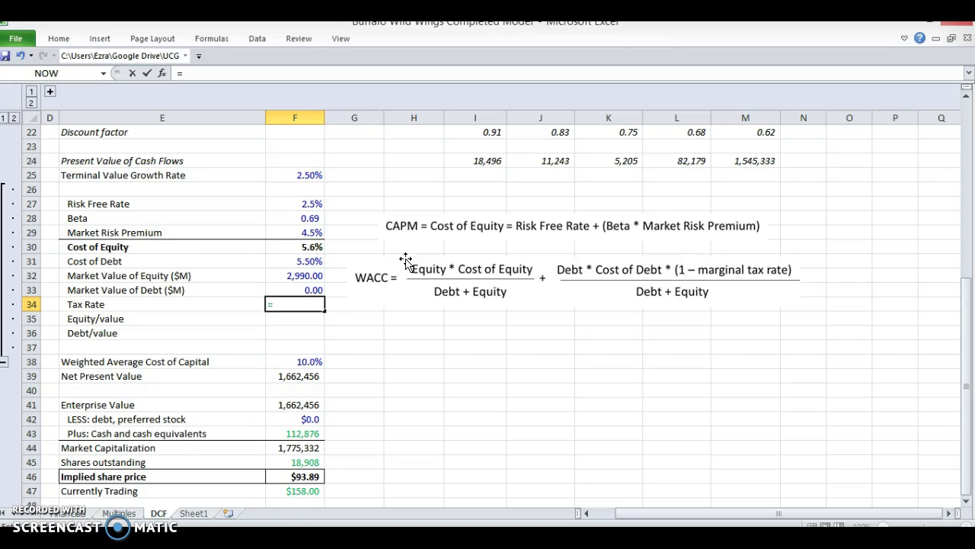
pyautogui.hotkey('ctrl', 'pageup')
pyautogui.hotkey('ctrl', 'pageup')
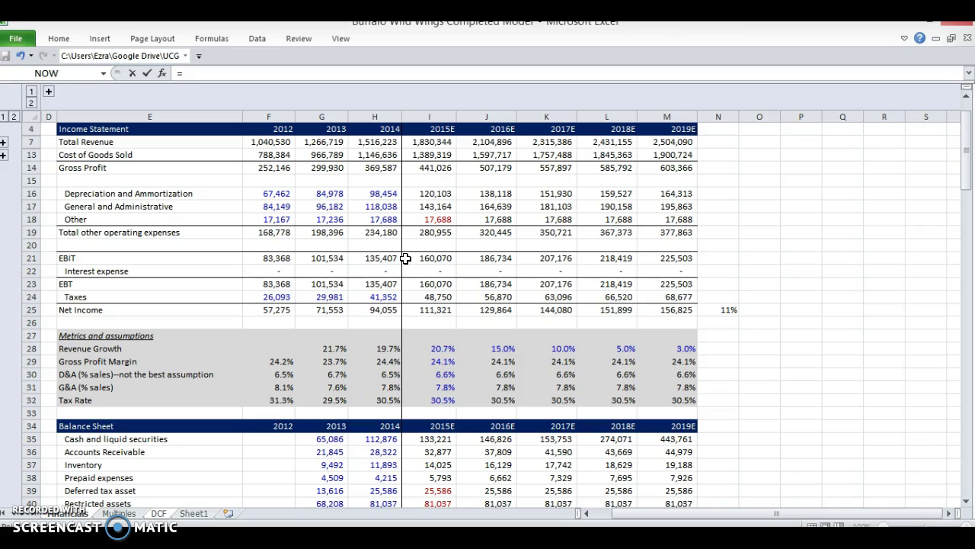
pyautogui.scroll(-1, 405, 258)
pyautogui.click(377, 387)
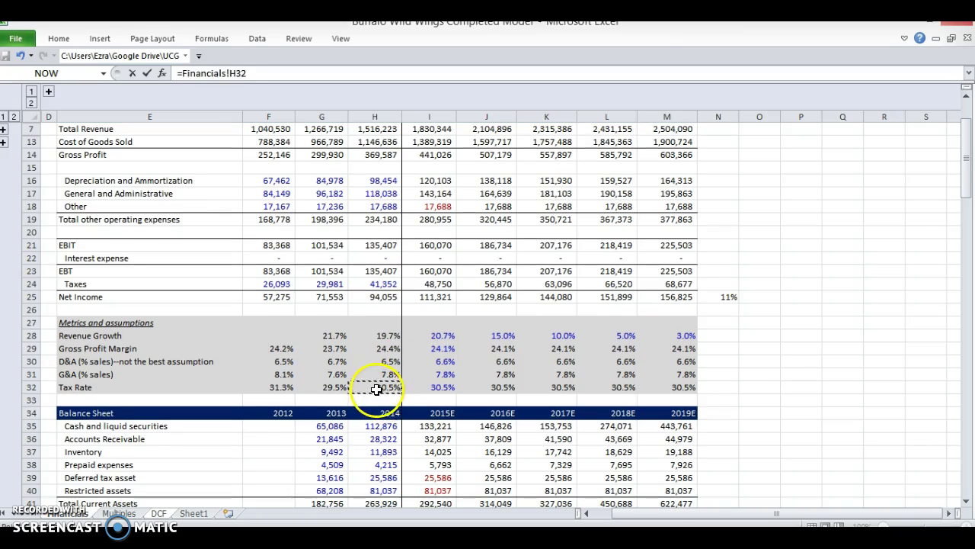
pyautogui.press('Return')
pyautogui.press('Up')
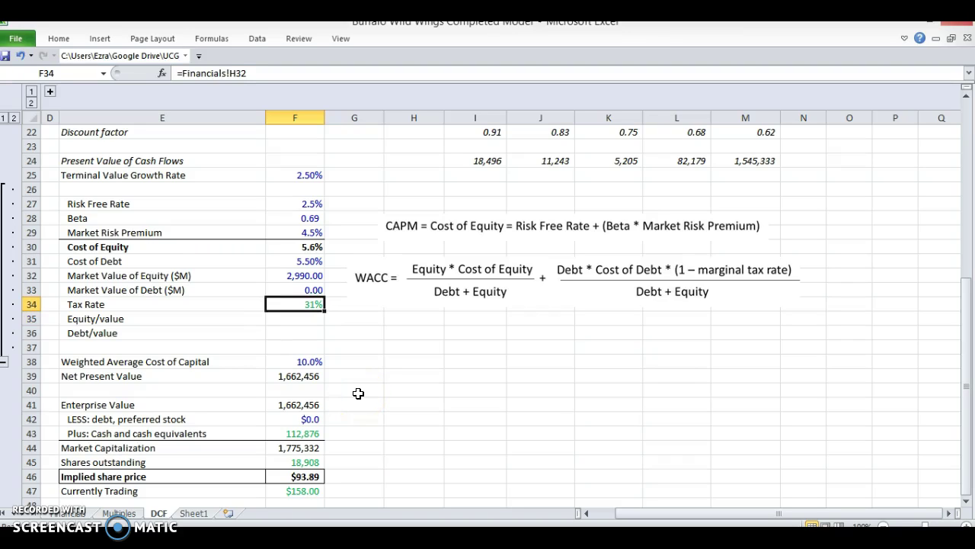
# - Calculate Equity/value in F35 with the formula +F32/(SUM($F$32:$F$33))
pyautogui.press('Down')
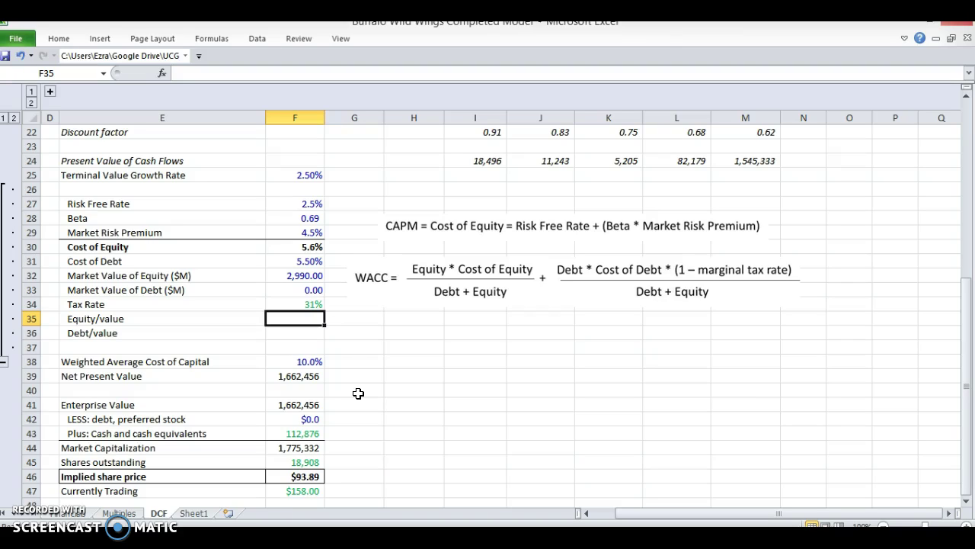
pyautogui.write('+')
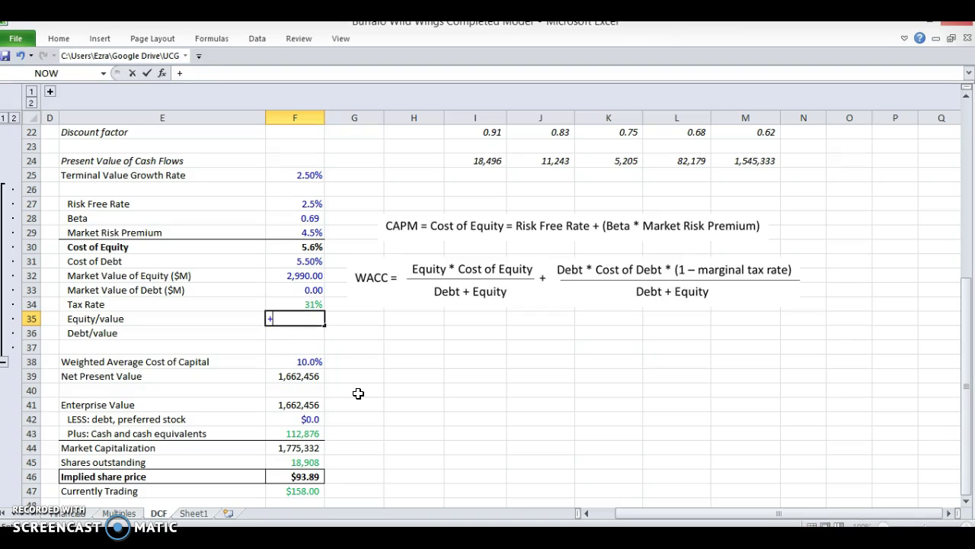
pyautogui.press('Up')
pyautogui.press('Up')
pyautogui.press('Up')
pyautogui.write('/(SUM')
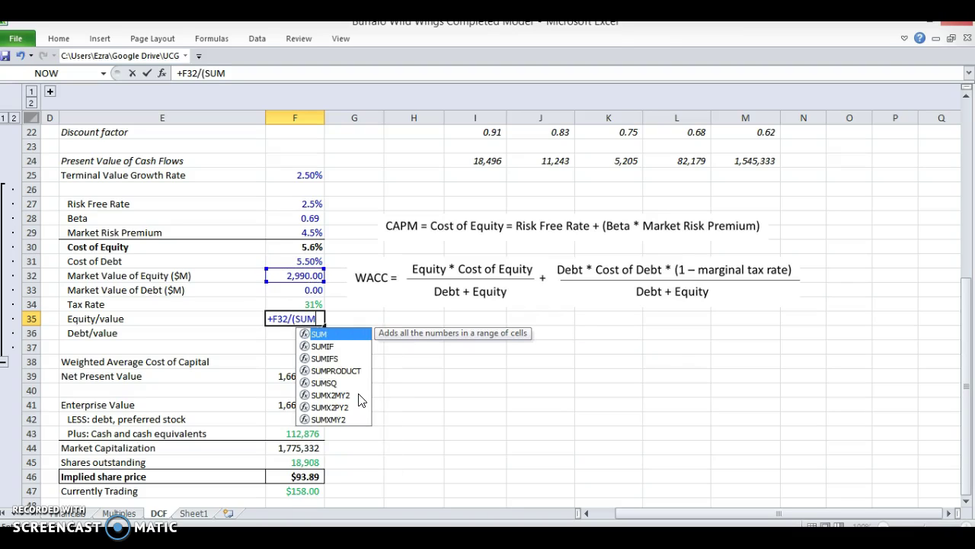
pyautogui.write('(')
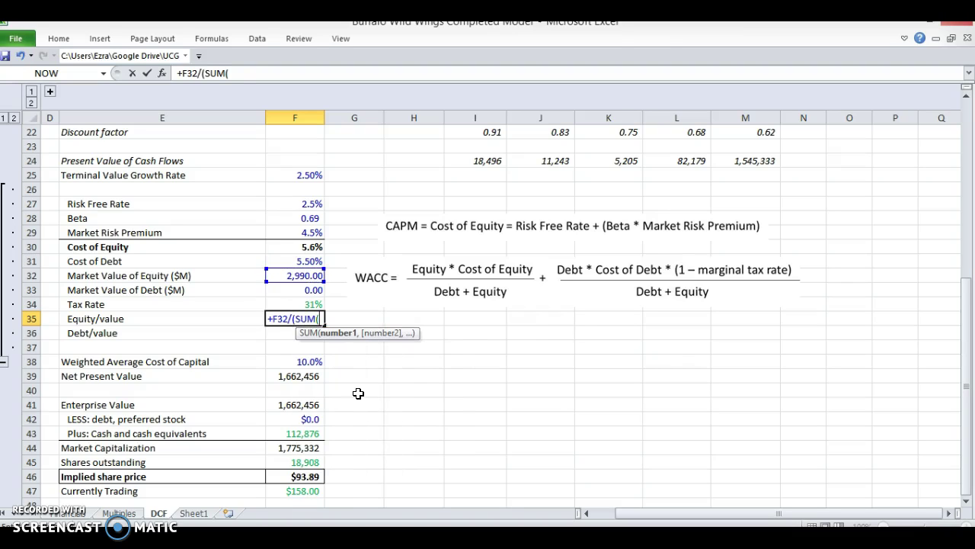
pyautogui.press('Up')
pyautogui.press('Up')
pyautogui.press('Up')
pyautogui.hotkey('shift', 'Down')
pyautogui.press('F4')
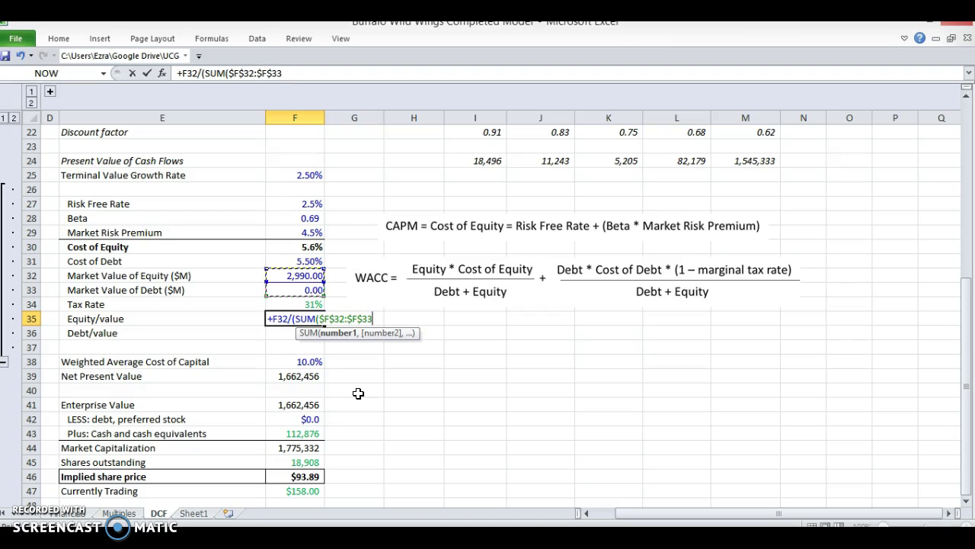
pyautogui.write(')')
pyautogui.press('Return')
pyautogui.press('Return')
# - Copy the Equity/value formula from F35 into the Debt/value cell F36
pyautogui.press('Up')
pyautogui.hotkey('ctrl', 'c')
pyautogui.press('Down')
pyautogui.hotkey('ctrl', 'v')
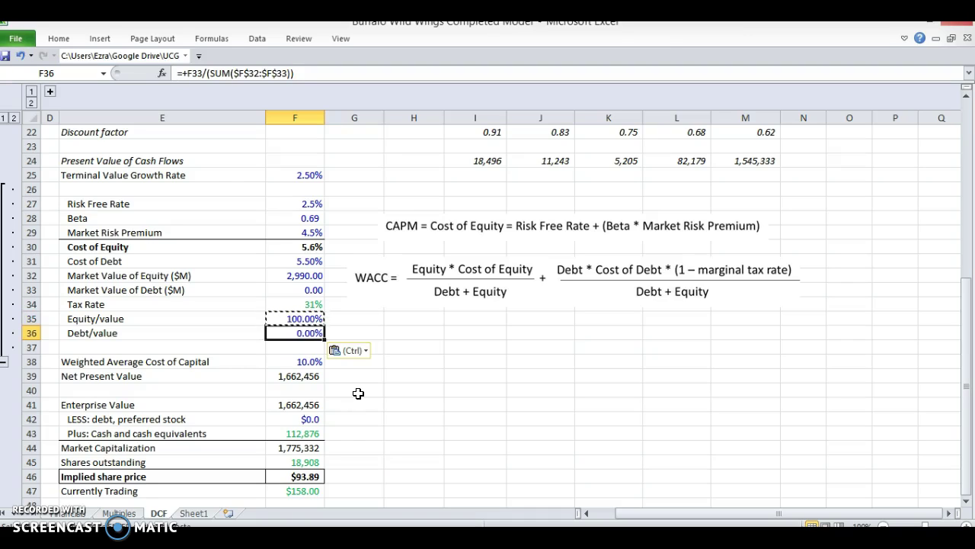
# - Set the Market Value of Debt in F33 to 1,000 as a trial value
pyautogui.press('Up')
pyautogui.press('Up')
pyautogui.press('Up')
pyautogui.write('1,000')
pyautogui.press('Return')
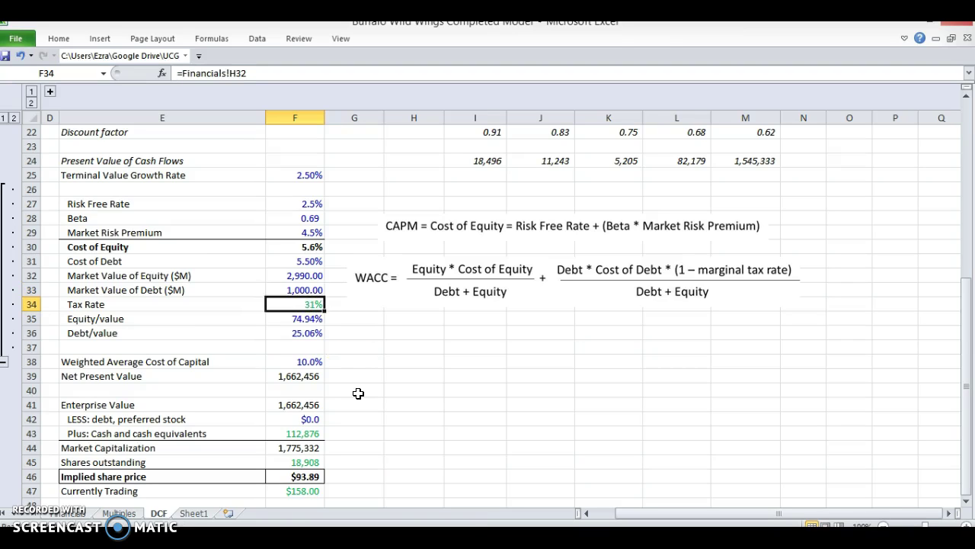
# - Review how the Equity/value and Debt/value formulas in F35 and F36 respond to the equity and debt inputs
pyautogui.press('Up')
pyautogui.press('Down')
pyautogui.press('Down')
pyautogui.press('F2')
pyautogui.press('Escape')
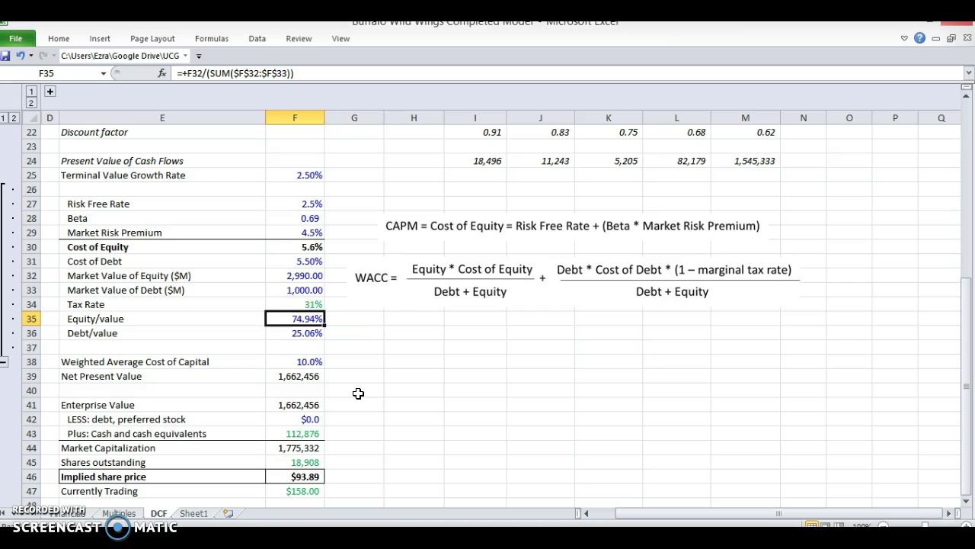
pyautogui.press('Down')
pyautogui.press('Up')
pyautogui.press('Up')
pyautogui.press('Up')
pyautogui.press('Up')
pyautogui.press('Up')
pyautogui.press('Up')
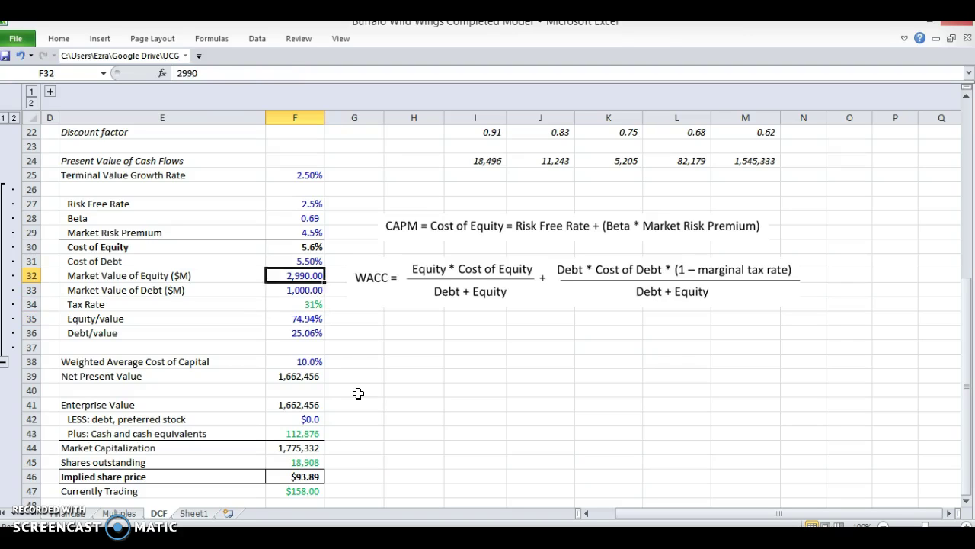
pyautogui.press('Down')
pyautogui.press('Down')
pyautogui.press('Down')
pyautogui.press('Down')
pyautogui.press('Down')
pyautogui.press('Down')
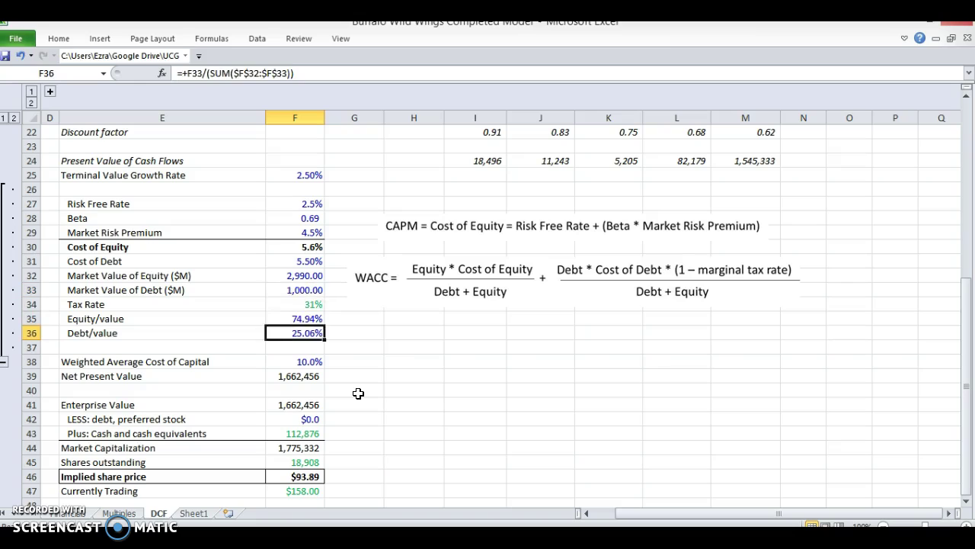
# - Set the Market Value of Debt in F33 back to 0
pyautogui.press('Up')
pyautogui.press('Up')
pyautogui.press('Up')
pyautogui.press('Up')
pyautogui.press('Up')
pyautogui.press('F2')
pyautogui.press('Return')
pyautogui.press('Down')
pyautogui.press('Down')
pyautogui.press('Up')
pyautogui.write('0')
pyautogui.press('Return')
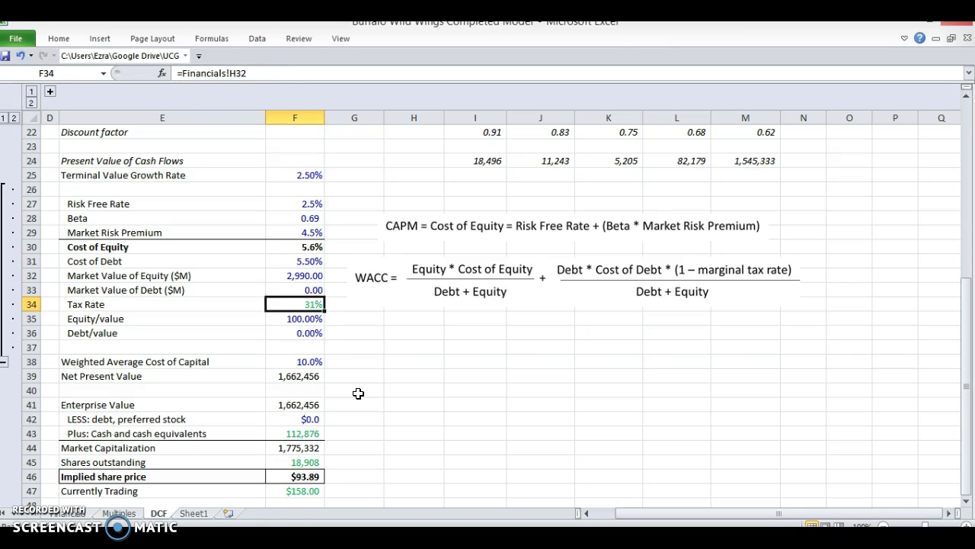
# - Calculate the Weighted Average Cost of Capital in F38 with the formula =F35*F30+F36*F31*(1-F34)
pyautogui.press('Down')
pyautogui.press('Down')
pyautogui.press('Down')
pyautogui.press('Down')
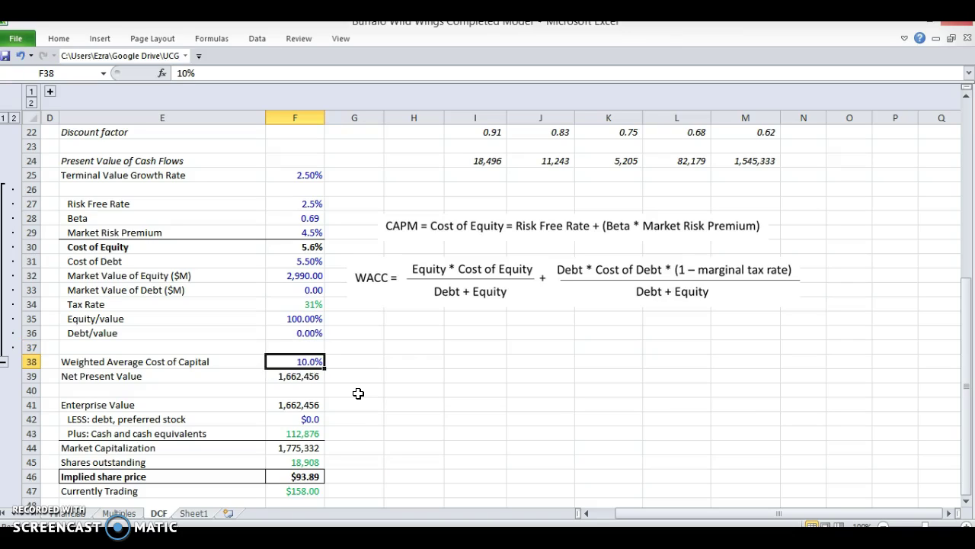
pyautogui.write('=')
pyautogui.press('Up')
pyautogui.press('Up')
pyautogui.press('Up')
pyautogui.write('*')
pyautogui.press('Up')
pyautogui.press('Up')
pyautogui.press('Up')
pyautogui.press('Up')
pyautogui.press('Up')
pyautogui.press('Up')
pyautogui.press('Up')
pyautogui.press('Up')
pyautogui.write('+')
pyautogui.press('Up')
pyautogui.press('Up')
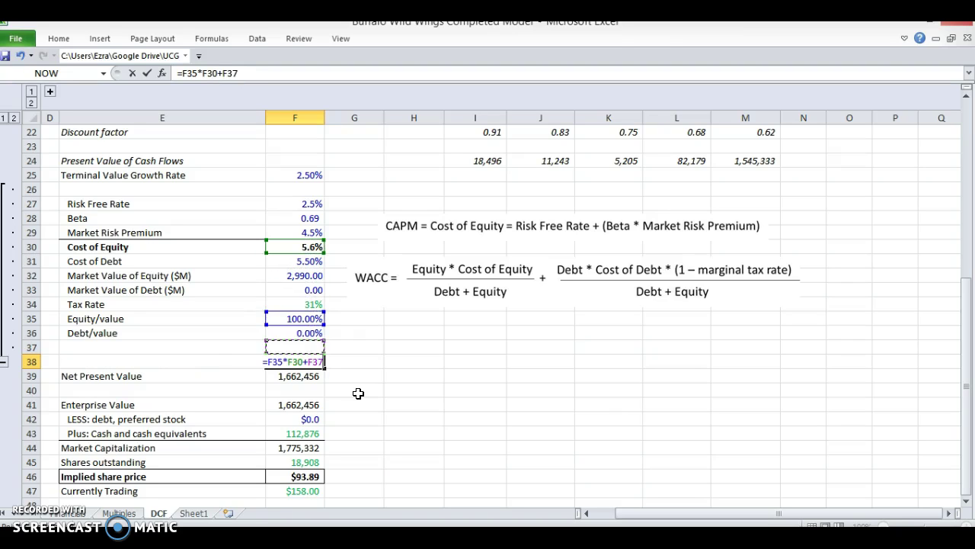
pyautogui.write('*')
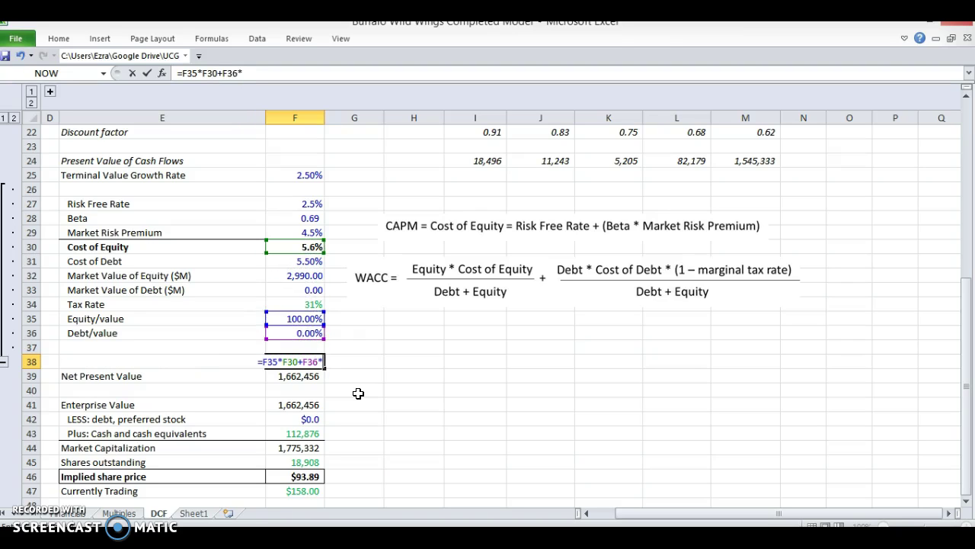
pyautogui.press('Up')
pyautogui.press('Up')
pyautogui.press('Up')
pyautogui.press('Up')
pyautogui.press('Up')
pyautogui.press('Up')
pyautogui.press('Up')
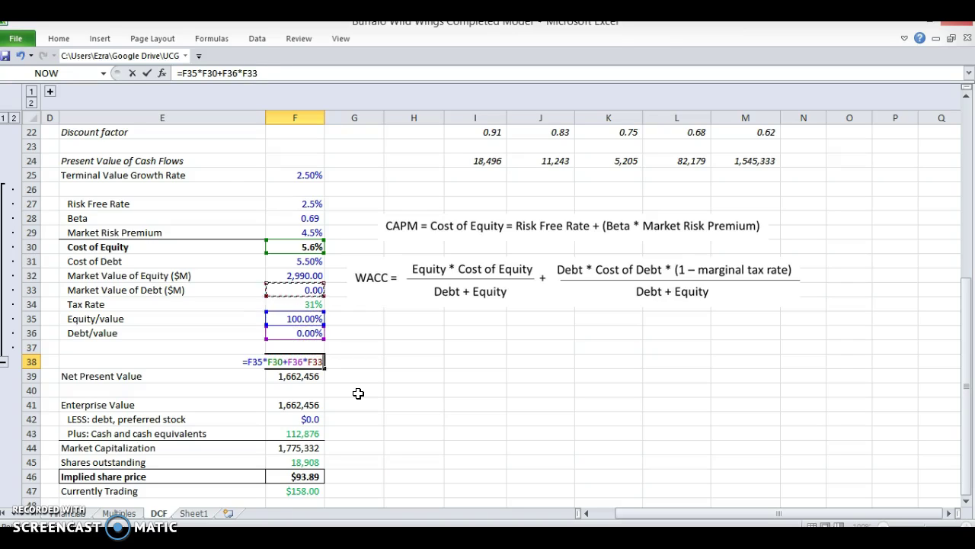
pyautogui.write('*(1-')
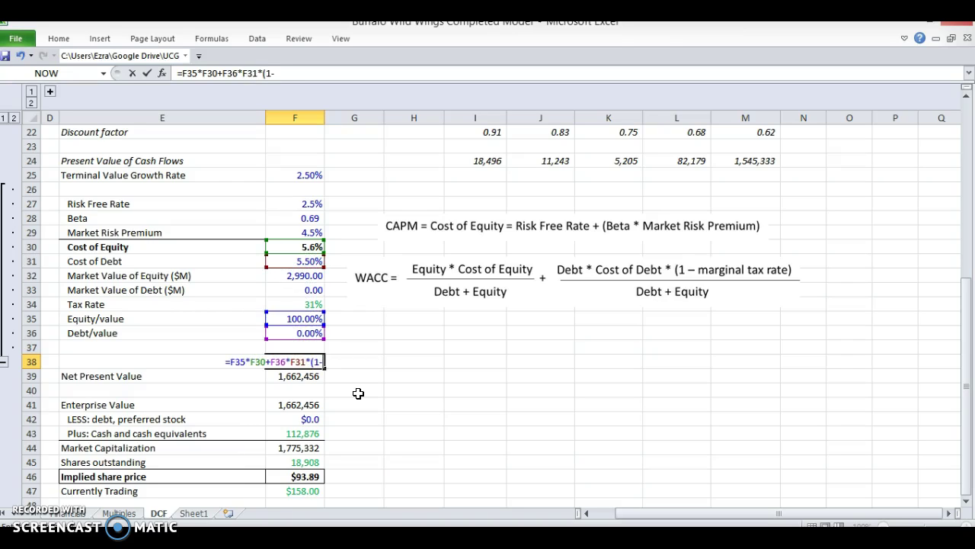
pyautogui.press('Up')
pyautogui.press('Up')
pyautogui.press('Up')
pyautogui.press('Up')
pyautogui.write(')')
pyautogui.press('Return')
pyautogui.press('Up')
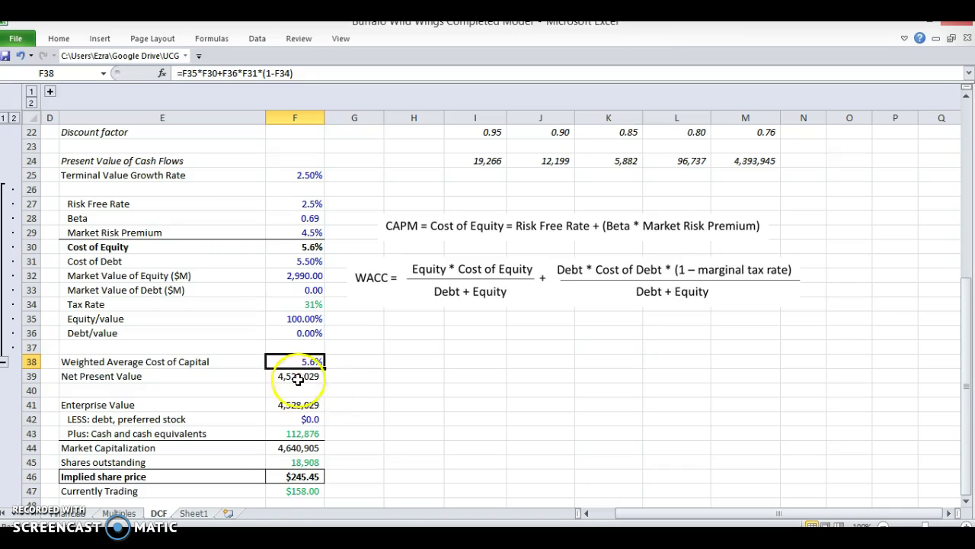
# - Compare the implied share price with the current trading price, try a 10% WACC in F38, and undo that entry
pyautogui.click(289, 478)
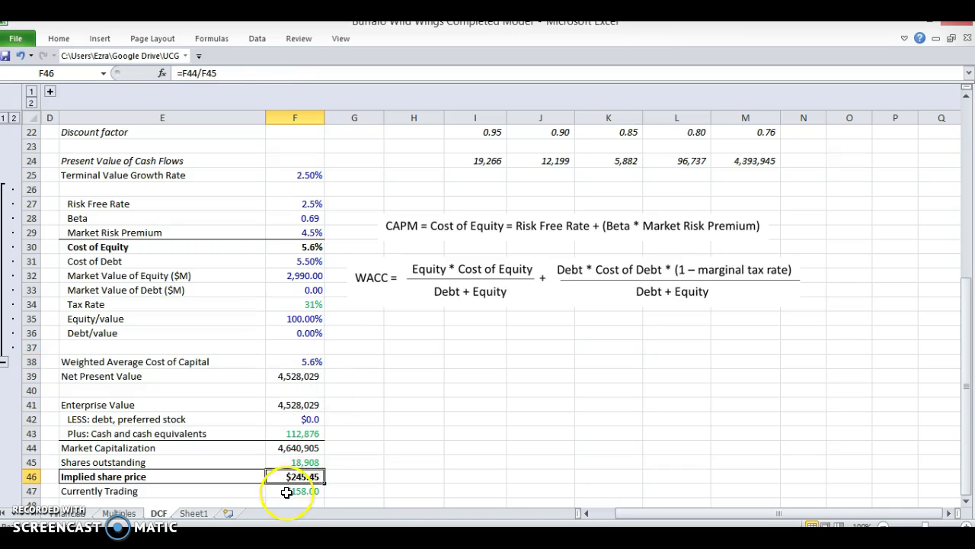
pyautogui.click(289, 488)
pyautogui.click(287, 477)
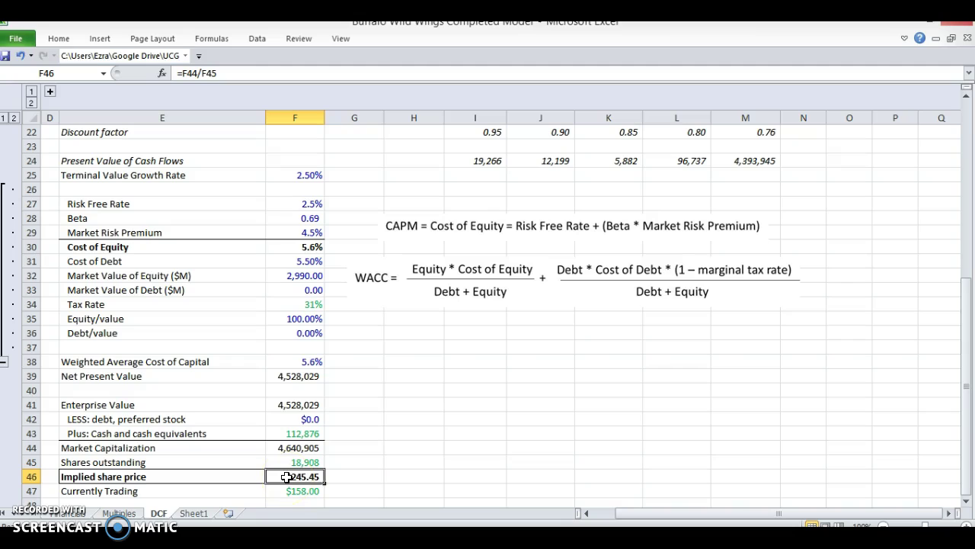
pyautogui.click(308, 361)
pyautogui.write('10')
pyautogui.press('Return')
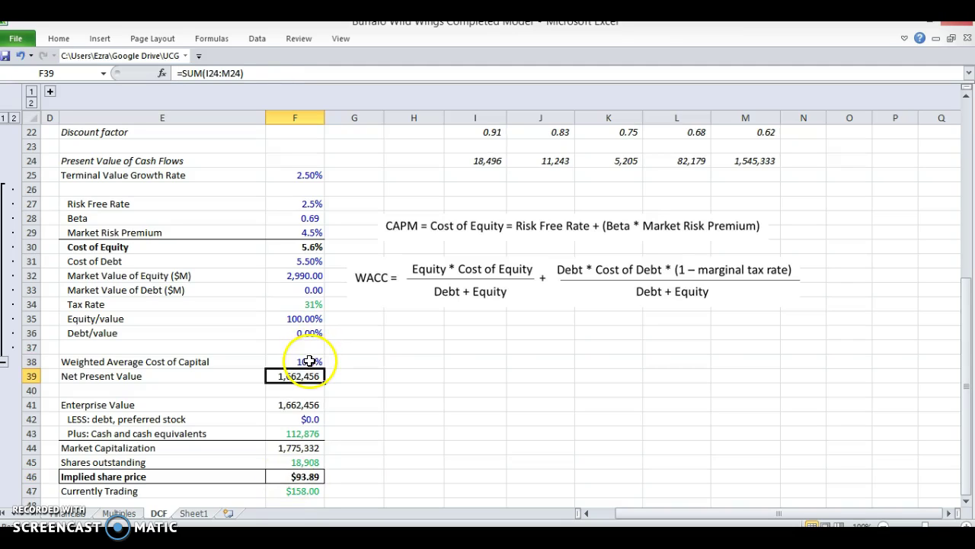
pyautogui.hotkey('ctrl', 'z')
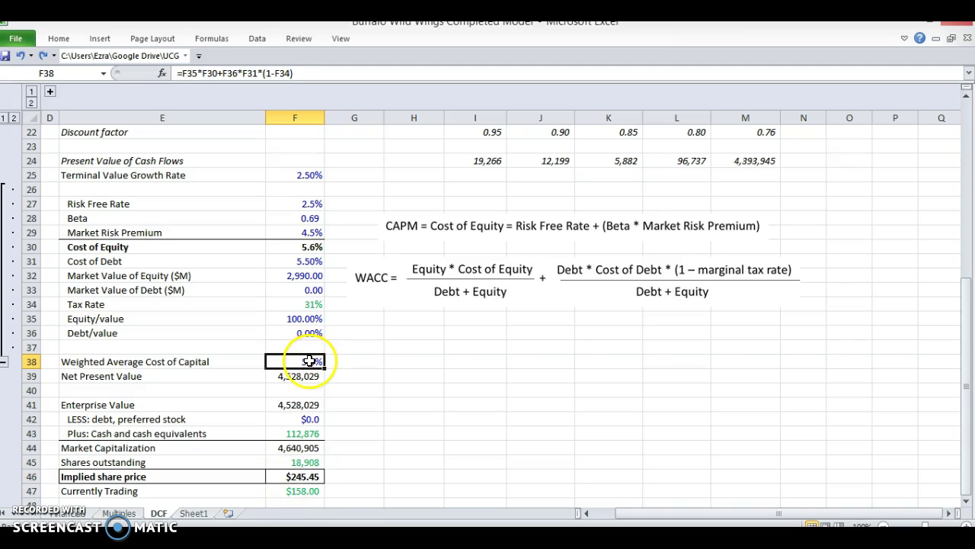
# - Examine the implied share price in F46 against the current trading price in F47
pyautogui.click(289, 475)
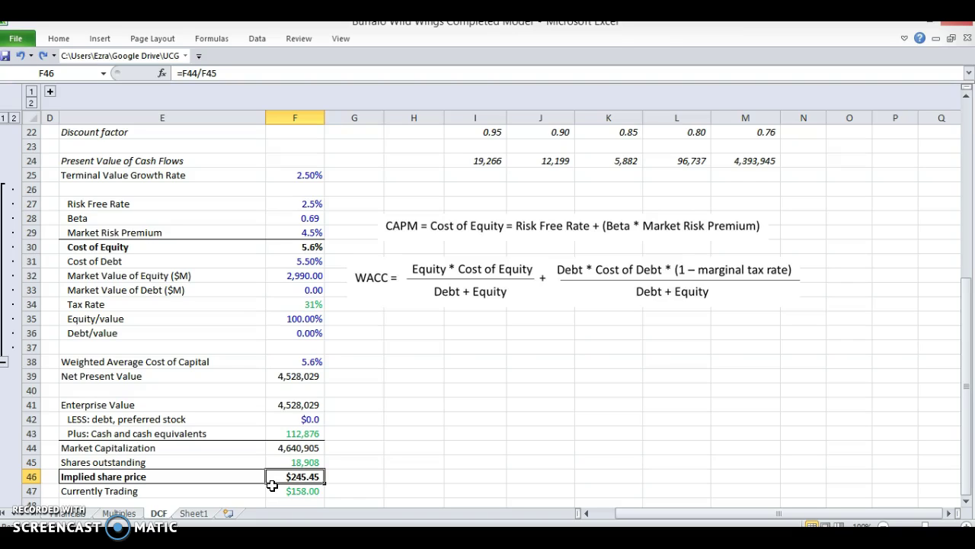
pyautogui.click(275, 480)
pyautogui.click(280, 491)
pyautogui.click(281, 477)
pyautogui.click(286, 491)
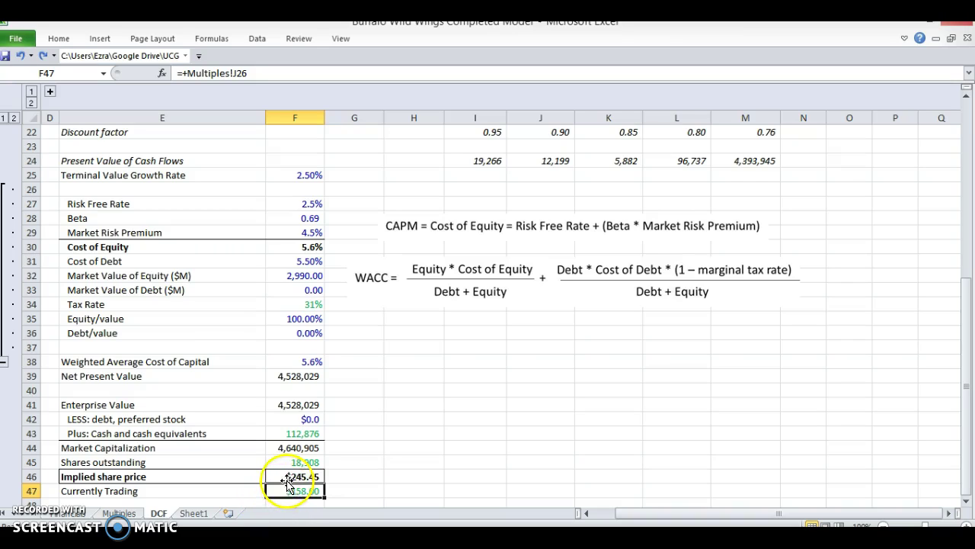
pyautogui.click(286, 477)
pyautogui.moveTo(287, 477); pyautogui.dragTo(287, 490)
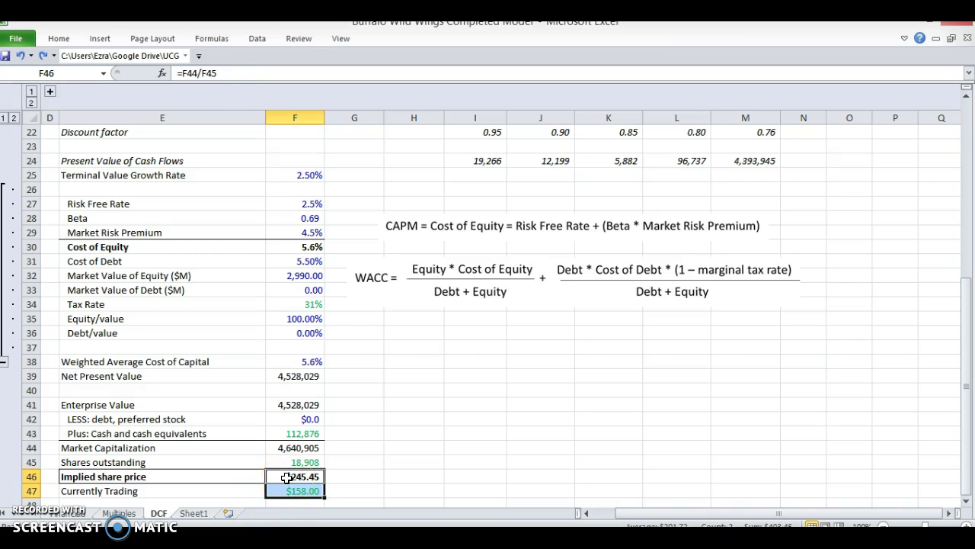
pyautogui.press('Return')
pyautogui.click(287, 476)
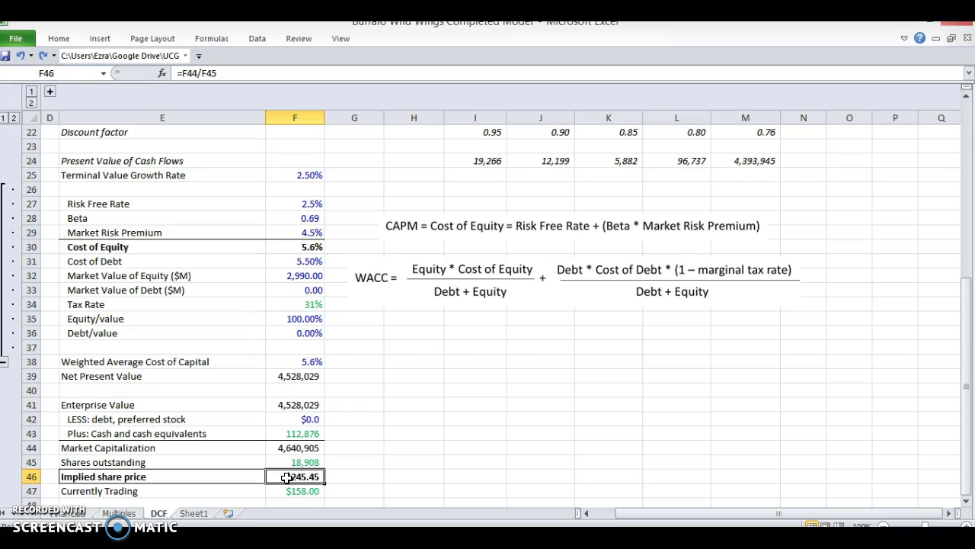
pyautogui.click(297, 436)
pyautogui.click(440, 345)
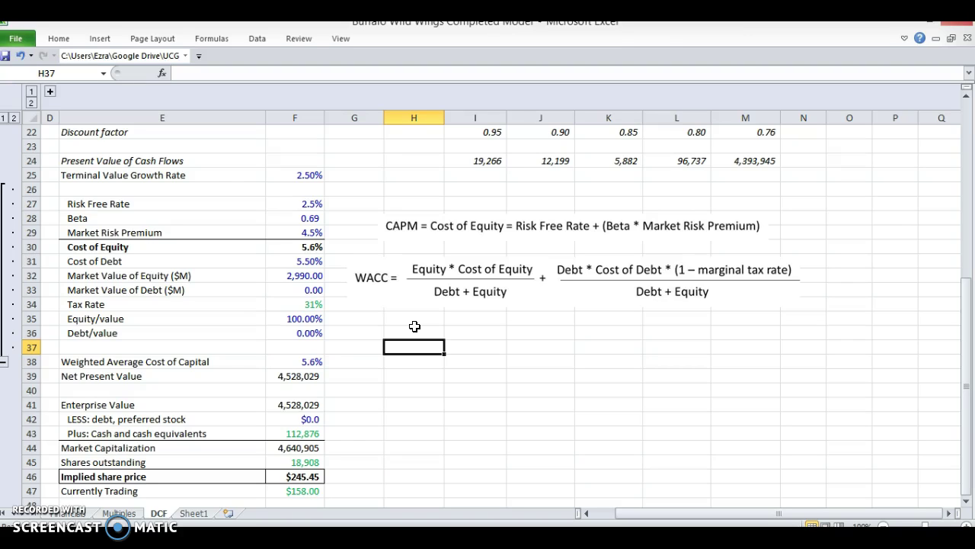
pyautogui.click(304, 491)
# - Link cell I37 to the implied share price in F46 as the corner of a sensitivity table
pyautogui.click(443, 365)
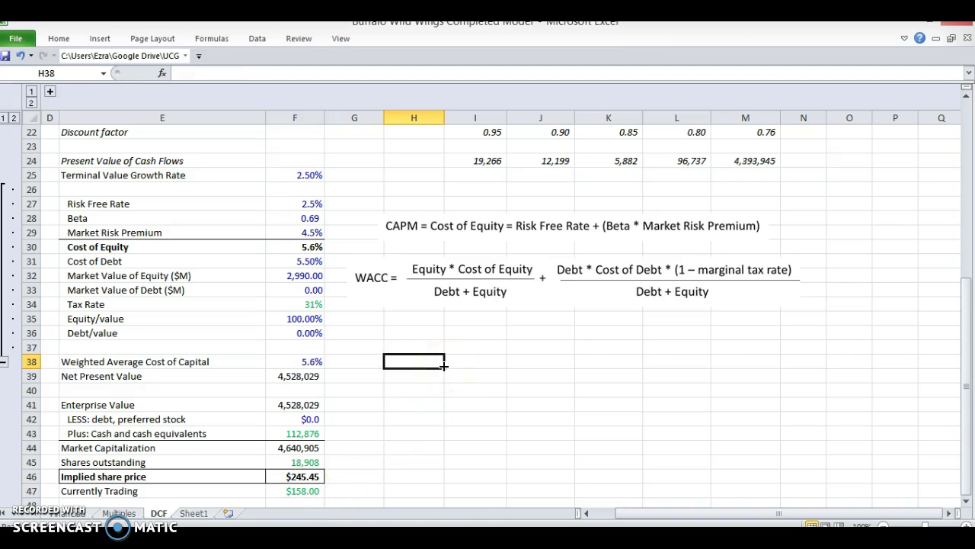
pyautogui.press('Up')
pyautogui.write('=')
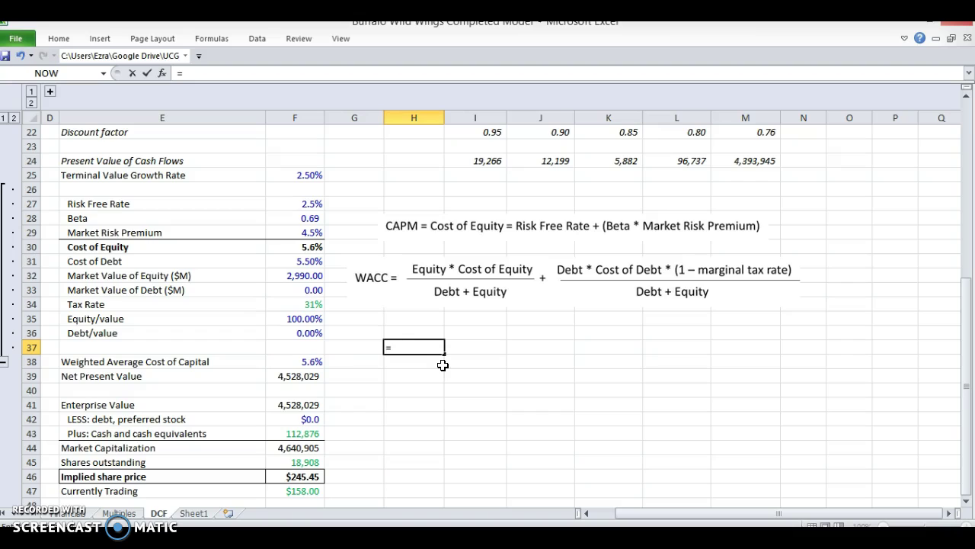
pyautogui.press('Right')
pyautogui.press('Left')
pyautogui.press('Down')
pyautogui.press('Left')
pyautogui.press('Down')
pyautogui.press('Left')
pyautogui.press('Down')
pyautogui.press('Down')
pyautogui.press('Down')
pyautogui.press('Down')
pyautogui.press('Down')
pyautogui.press('Down')
pyautogui.press('Down')
pyautogui.press('Return')
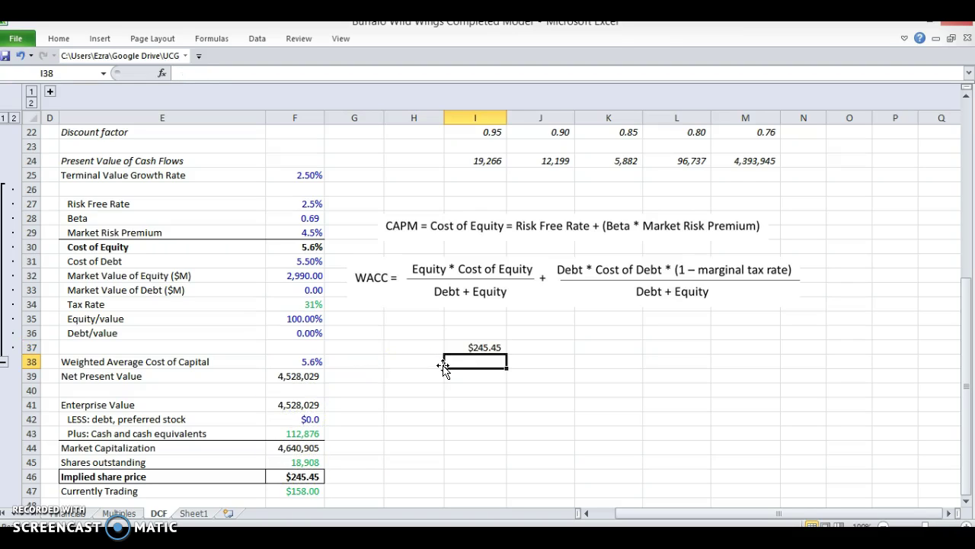
# - Label the sensitivity table's horizontal axis WACC in J36
pyautogui.press('Up')
pyautogui.press('Right')
pyautogui.press('Up')
pyautogui.write('WACC')
pyautogui.press('Return')
# - Label the sensitivity table's vertical axis Terminal Value Growth Rate, one word per cell down H38:H41
pyautogui.click(443, 365)
pyautogui.write('Terminal')
pyautogui.press('Return')
pyautogui.write('Value')
pyautogui.press('Return')
pyautogui.write('Growth')
pyautogui.press('Return')
pyautogui.write('Rate')
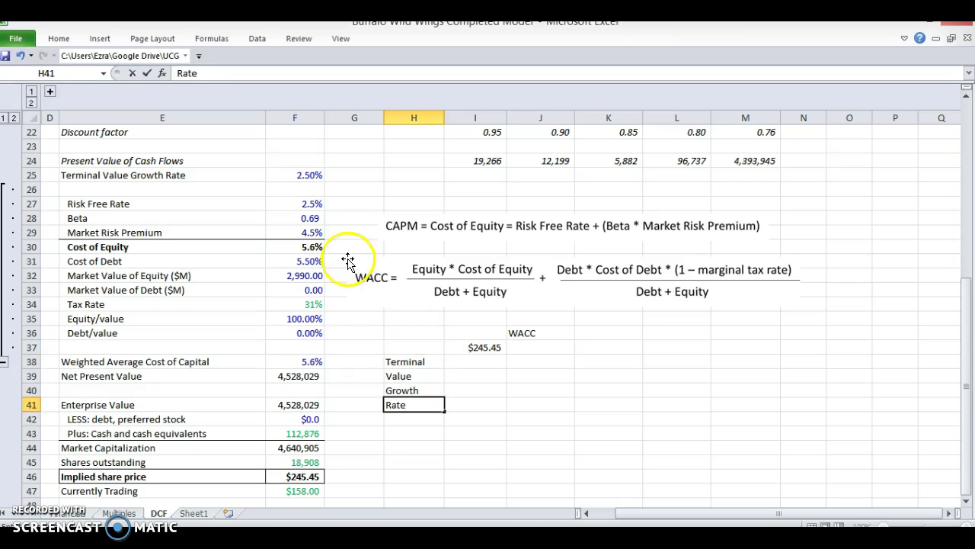
pyautogui.click(292, 184)
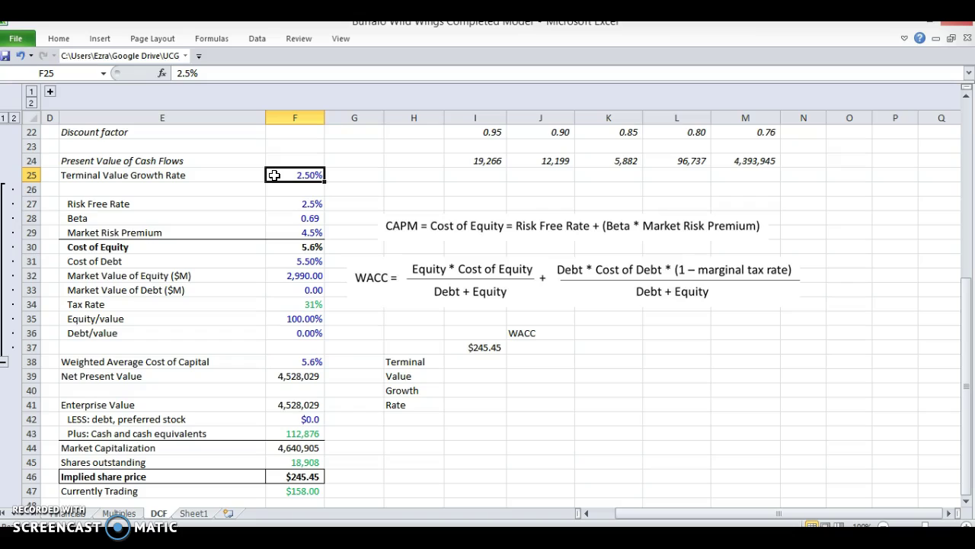
# - Enter 0 as the first terminal growth rate in I38 and format it as a percentage
pyautogui.click(465, 362)
pyautogui.write('0')
pyautogui.press('Return')
pyautogui.click(465, 361)
pyautogui.hotkey('ctrl', 'shift', '5')
# - Enter 0.5% in I46, below the growth rate column, as the growth rate increment
pyautogui.press('Down')
pyautogui.press('Down')
pyautogui.press('Down')
pyautogui.press('Down')
pyautogui.press('Down')
pyautogui.press('Down')
pyautogui.press('Down')
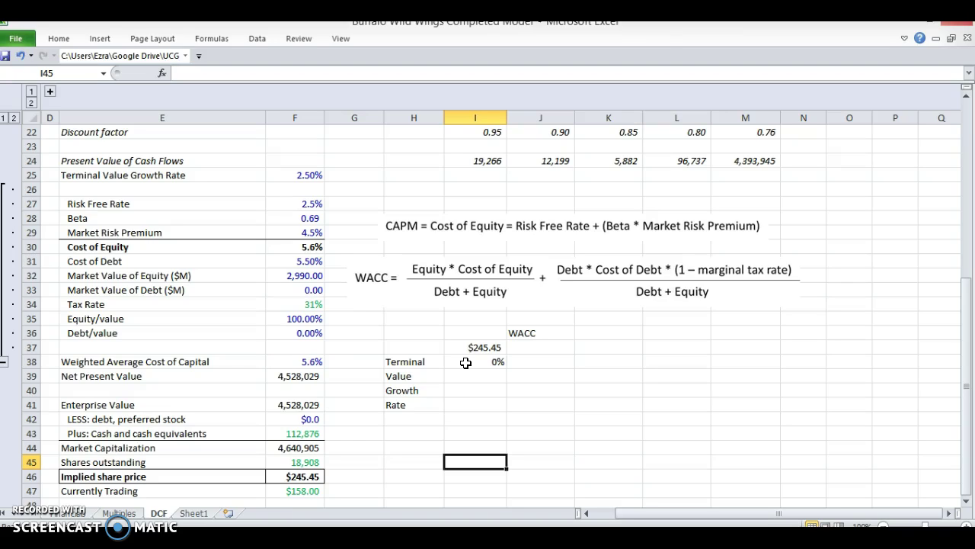
pyautogui.press('Down')
pyautogui.write('0.5%')
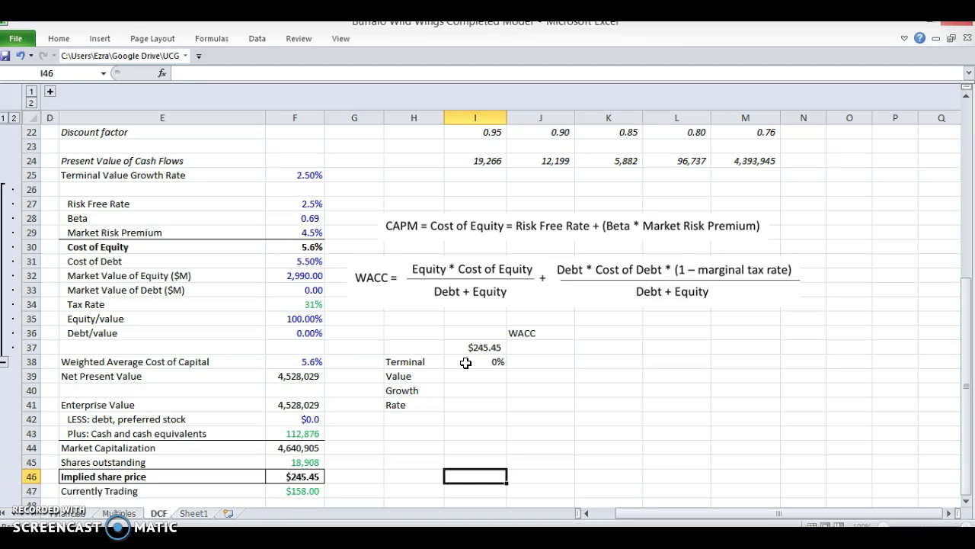
pyautogui.press('Return')
pyautogui.press('Up')
pyautogui.press('Up')
pyautogui.press('Up')
pyautogui.press('Up')
pyautogui.press('Up')
pyautogui.press('Up')
pyautogui.press('Up')
pyautogui.press('Up')
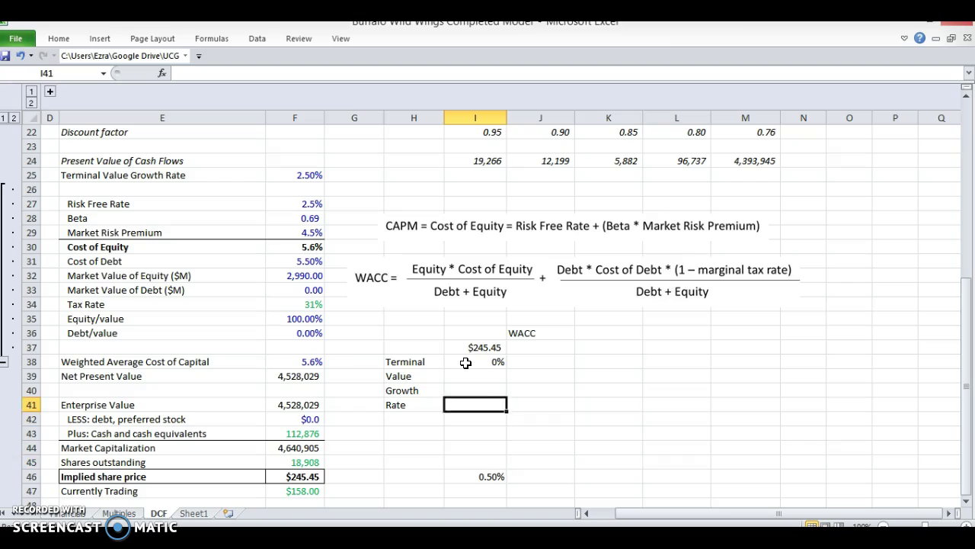
# - Enter a formula in I39 that adds the fixed increment in $I$46 to the growth rate in I38
pyautogui.write('+')
pyautogui.press('Up')
pyautogui.write('+')
pyautogui.press('Down')
pyautogui.press('Down')
pyautogui.press('Down')
pyautogui.press('Down')
pyautogui.press('Down')
pyautogui.press('Down')
pyautogui.press('Down')
pyautogui.press('F4')
pyautogui.press('Return')
# - Copy the growth rate formula from I39 down through I44
pyautogui.press('Up')
pyautogui.hotkey('ctrl', 'c')
pyautogui.hotkey('shift', 'Down')
pyautogui.hotkey('shift', 'Down')
pyautogui.hotkey('shift', 'Down')
pyautogui.hotkey('ctrl', 'v')
pyautogui.hotkey('shift', 'Down')
pyautogui.hotkey('shift', 'Down')
pyautogui.hotkey('ctrl', 'v')
# - Format the growth rates in I38:I44 as percentages with one decimal place
pyautogui.press('Up')
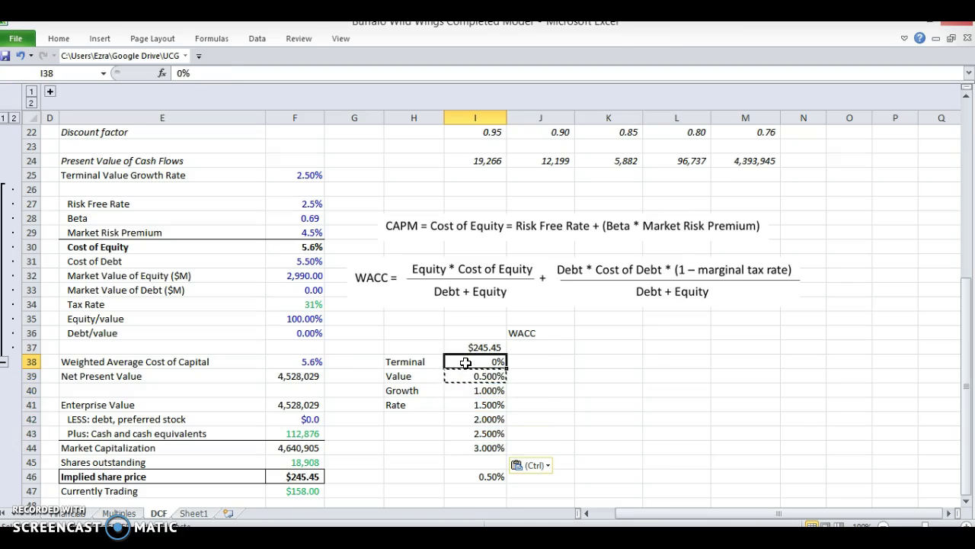
pyautogui.hotkey('ctrl', 'shift', 'Down')
pyautogui.hotkey('ctrl', 'shift', '1')
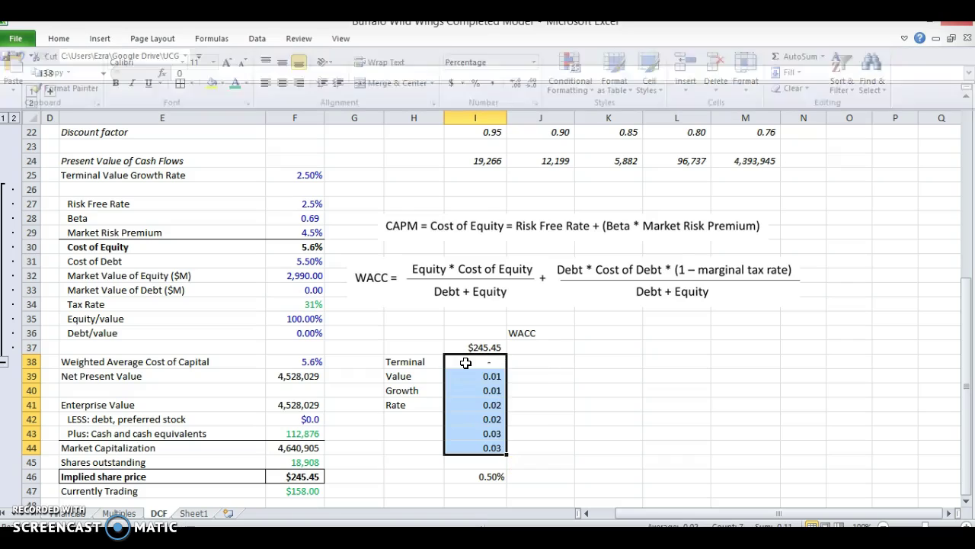
pyautogui.hotkey('ctrl', 'shift', '5')
pyautogui.press('Right')
pyautogui.press('Left')
pyautogui.hotkey('ctrl', 'shift', 'Down')
pyautogui.hotkey('alt', 'h')
pyautogui.press('0')
# - Enter 5% in J37 as the first WACC value of the sensitivity table
pyautogui.press('Right')
pyautogui.press('Up')
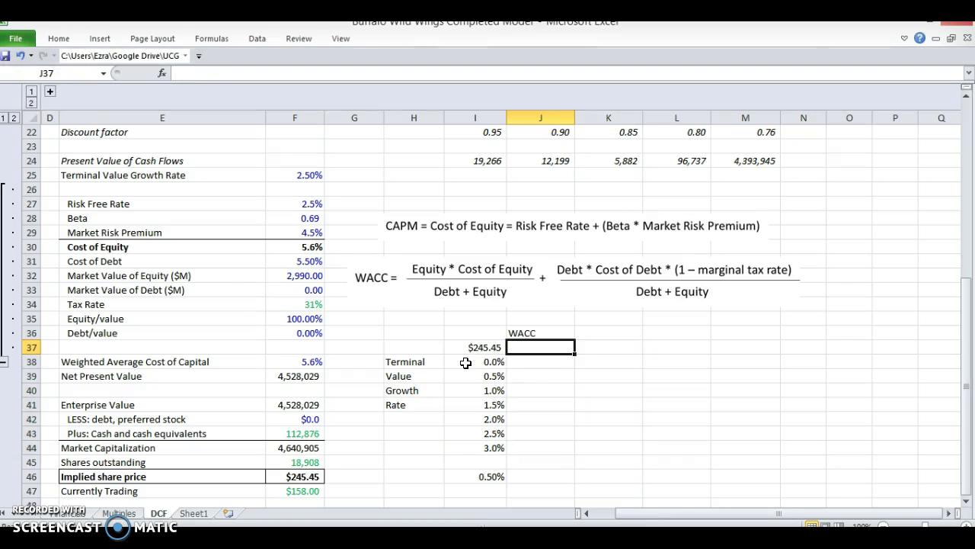
pyautogui.write('5%')
pyautogui.press('Return')
# - Copy the 0.50% increment from I46 to Q37 for use as the WACC increment
pyautogui.press('Down')
pyautogui.press('Left')
pyautogui.press('Down')
pyautogui.press('Down')
pyautogui.press('Down')
pyautogui.press('Down')
pyautogui.press('Down')
pyautogui.press('Down')
pyautogui.press('Down')
pyautogui.hotkey('ctrl', 'c')
pyautogui.press('Right')
pyautogui.press('Up')
pyautogui.press('Right')
pyautogui.press('Up')
pyautogui.press('Right')
pyautogui.press('Up')
pyautogui.press('Right')
pyautogui.press('Up')
pyautogui.press('Right')
pyautogui.press('Up')
pyautogui.press('Right')
pyautogui.press('Up')
pyautogui.press('Right')
pyautogui.press('Up')
pyautogui.press('Up')
pyautogui.press('Up')
pyautogui.press('Right')
pyautogui.hotkey('ctrl', 'v')
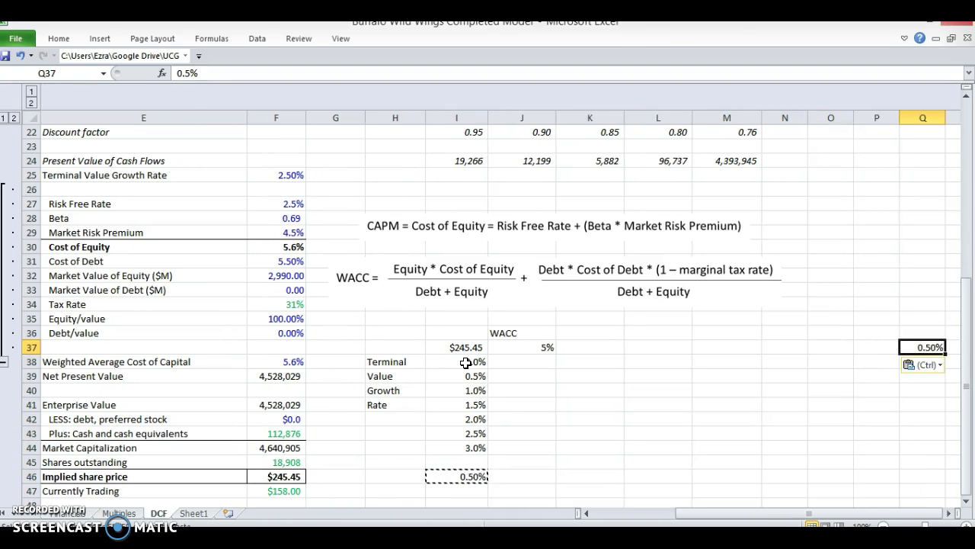
# - Enter the formula =J37+$Q$37 in K37 for the second WACC value
pyautogui.press('Left')
pyautogui.press('Left')
pyautogui.press('Left')
pyautogui.press('Left')
pyautogui.press('Left')
pyautogui.write('=')
pyautogui.press('Left')
pyautogui.write('+')
pyautogui.press('Right')
pyautogui.press('Right')
pyautogui.press('Right')
pyautogui.press('Right')
pyautogui.press('Right')
pyautogui.press('Right')
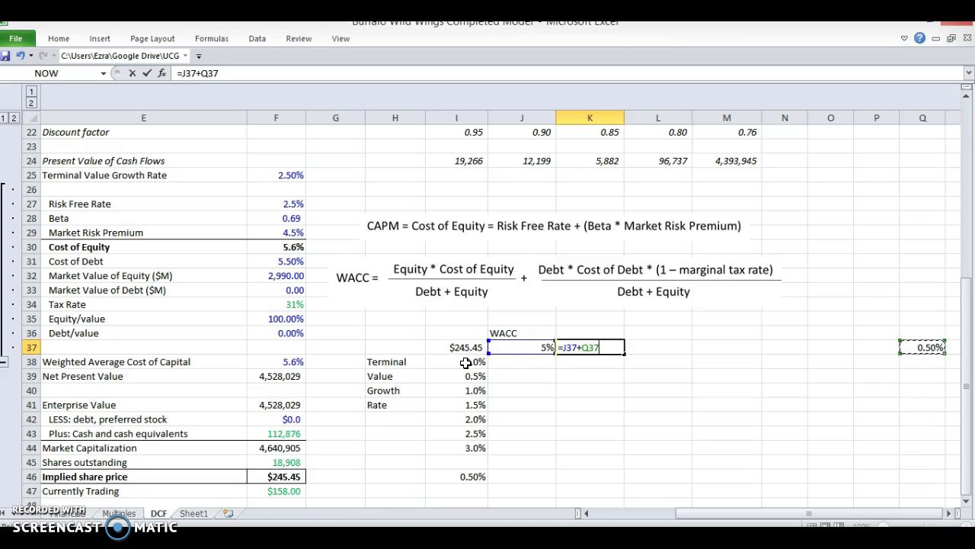
pyautogui.press('F4')
pyautogui.press('Return')
# - Fill the WACC formula from K37 across through O37
pyautogui.press('Up')
pyautogui.hotkey('shift', 'Right')
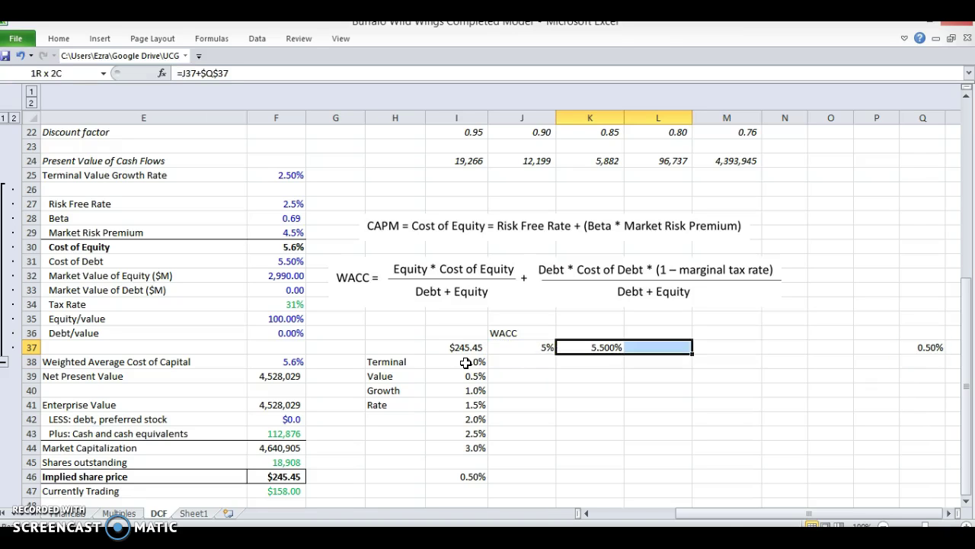
pyautogui.hotkey('shift', 'Right')
pyautogui.hotkey('shift', 'Right')
pyautogui.hotkey('shift', 'Right')
pyautogui.hotkey('ctrl', 'r')
# - Set the WACC increment in Q37 to 1%
pyautogui.press('Right')
pyautogui.press('Right')
pyautogui.press('Right')
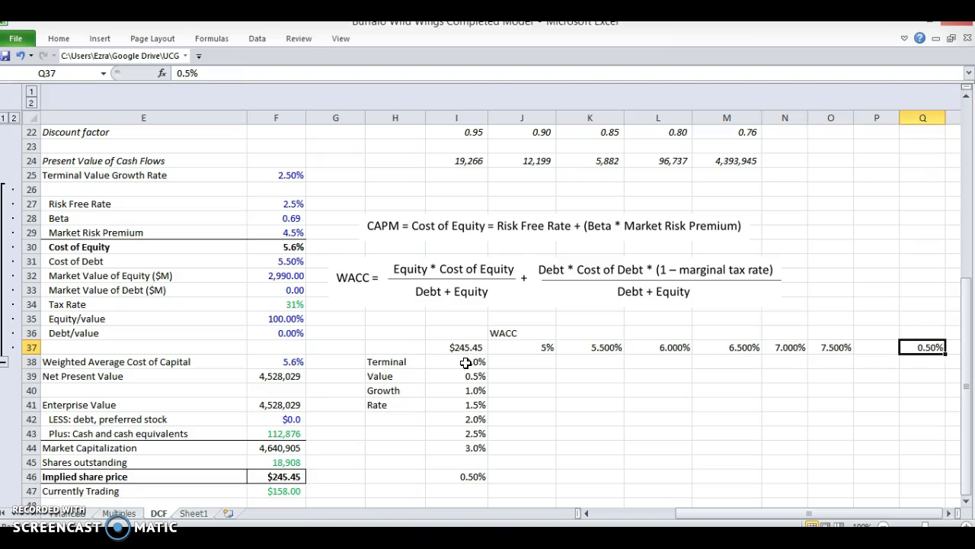
pyautogui.write('1%')
pyautogui.press('Return')
# - Format the WACC values in J37:O37 as percentages with one decimal place
pyautogui.click(518, 343)
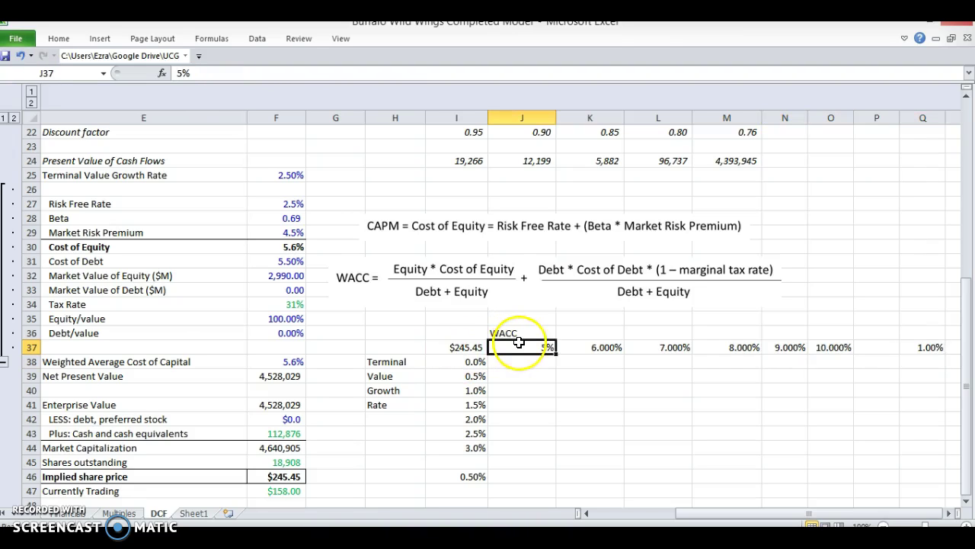
pyautogui.hotkey('ctrl', 'shift', 'Right')
pyautogui.hotkey('ctrl', 'shift', '5')
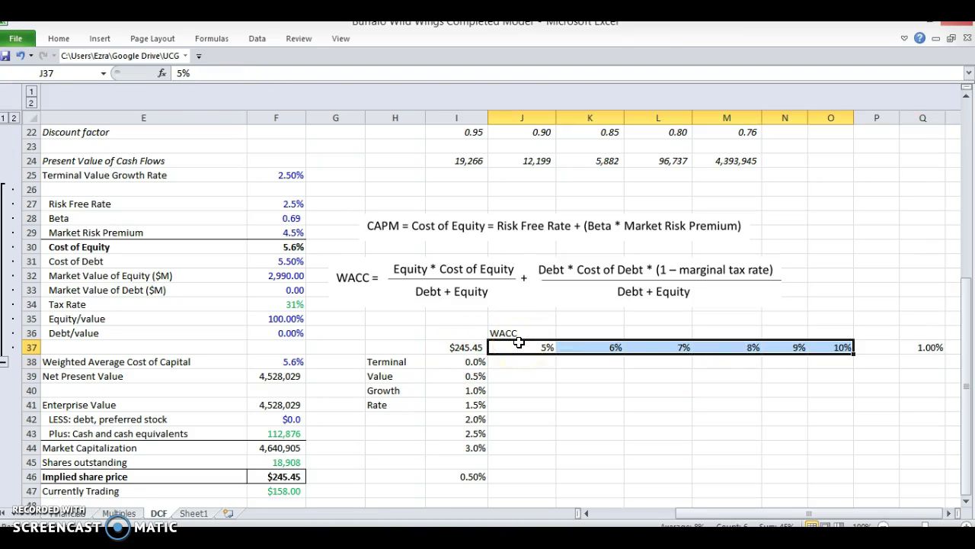
pyautogui.hotkey('alt', 'h')
pyautogui.press('0')
# - Create a what-if data table over I37:O44 with row input cell F38 and column input cell F25
pyautogui.moveTo(463, 348); pyautogui.dragTo(810, 444)
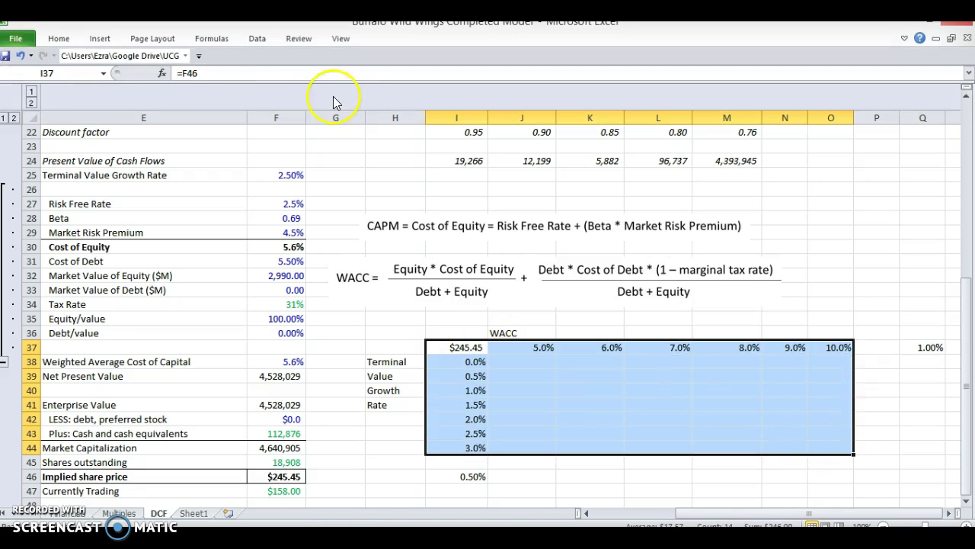
pyautogui.click(257, 39)
pyautogui.click(637, 76)
pyautogui.click(649, 137)
pyautogui.moveTo(660, 331); pyautogui.dragTo(546, 374)
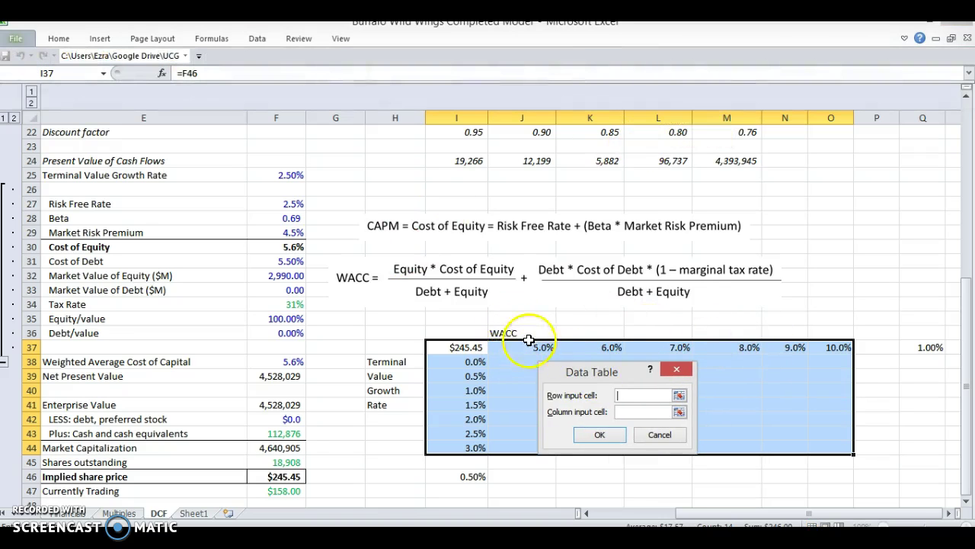
pyautogui.click(262, 361)
pyautogui.click(628, 412)
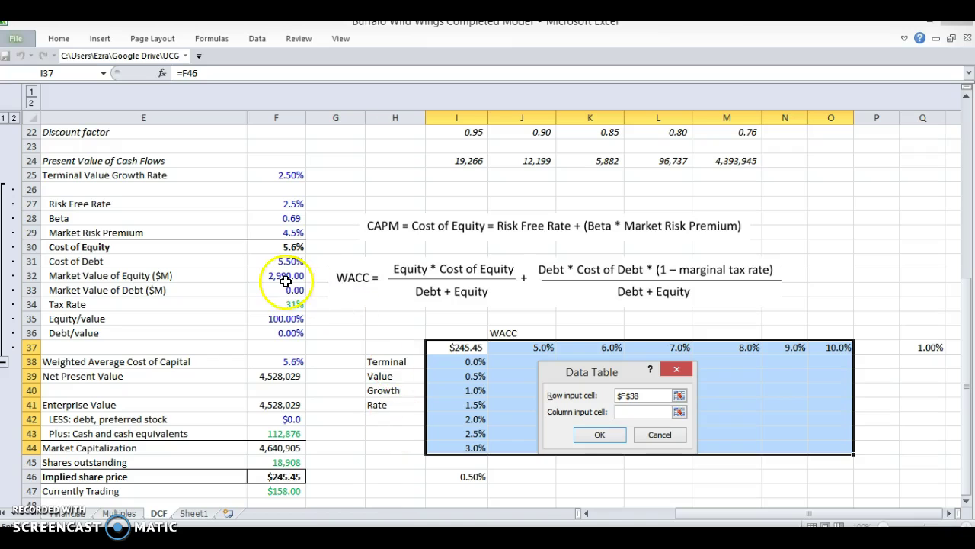
pyautogui.click(266, 176)
pyautogui.click(599, 435)
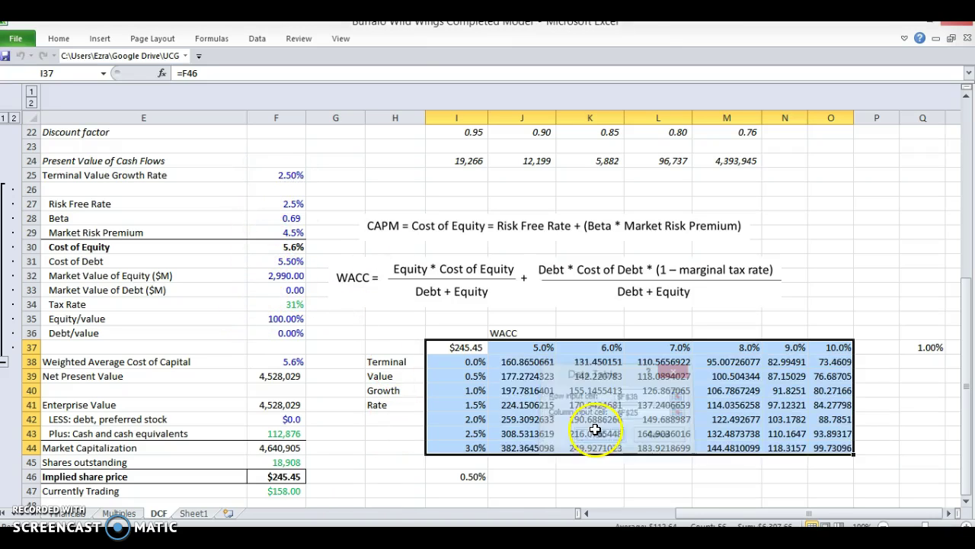
# - Format the data table results in J38:O44 as dollar currency with no decimal places
pyautogui.click(512, 359)
pyautogui.hotkey('ctrl', 'shift', 'Down')
pyautogui.hotkey('ctrl', 'shift', 'Right')
pyautogui.hotkey('ctrl', 'shift', '4')
pyautogui.hotkey('alt', 'h')
pyautogui.press('0')
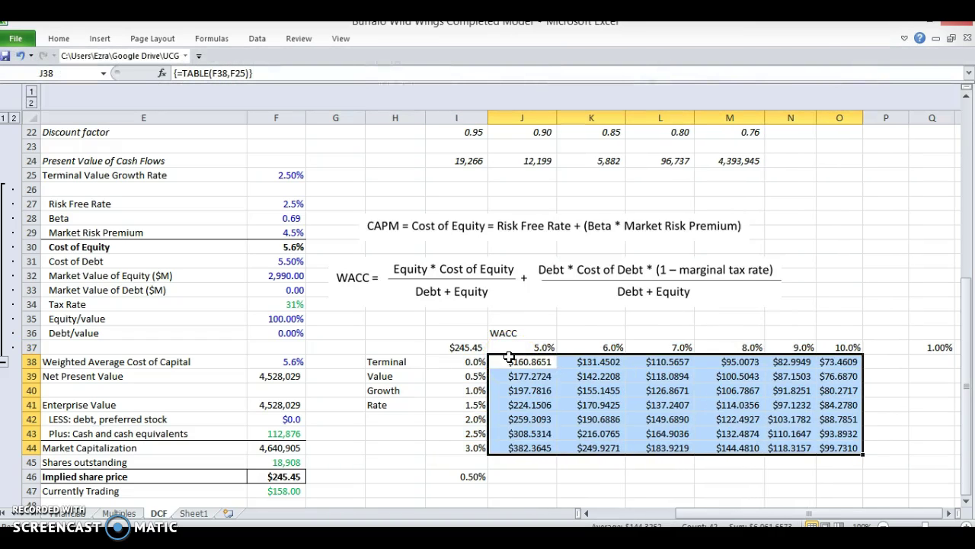
pyautogui.hotkey('alt', 'h')
pyautogui.press('o')
pyautogui.press('i')
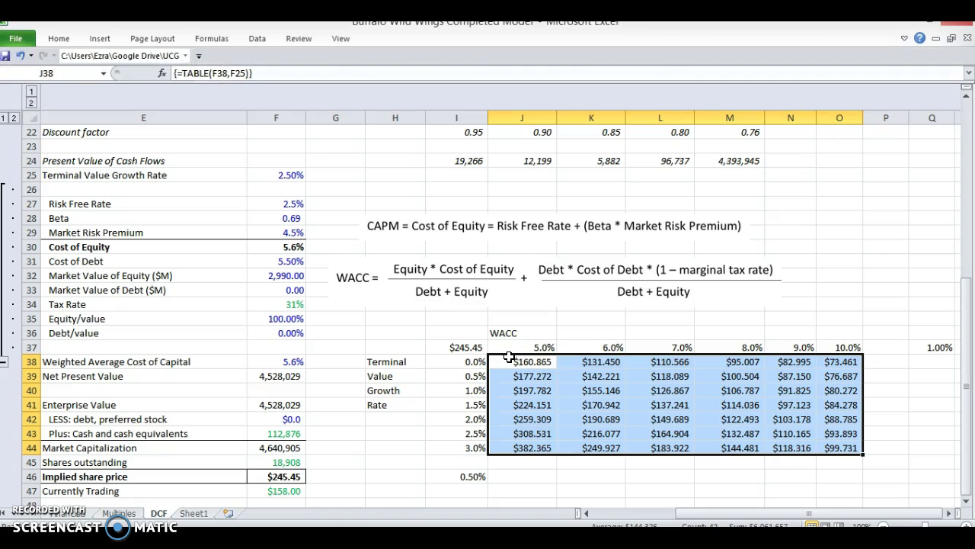
pyautogui.hotkey('alt', 'h')
pyautogui.press('9')
pyautogui.hotkey('alt', 'h')
pyautogui.press('9')
pyautogui.hotkey('alt', 'h')
pyautogui.press('9')
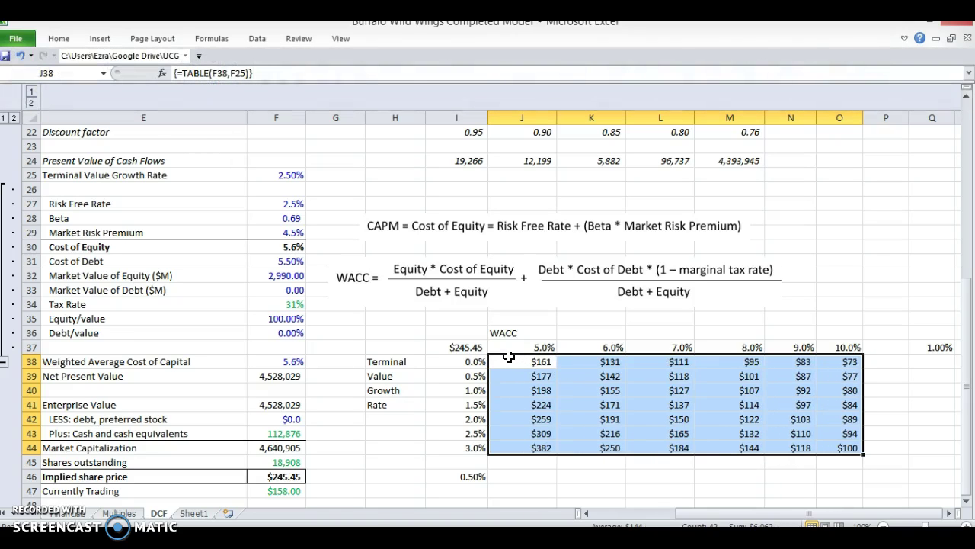
# - Add an outside border around the data table results in J38:O44
pyautogui.hotkey('alt', 'h')
pyautogui.press('9')
pyautogui.hotkey('alt', 'h')
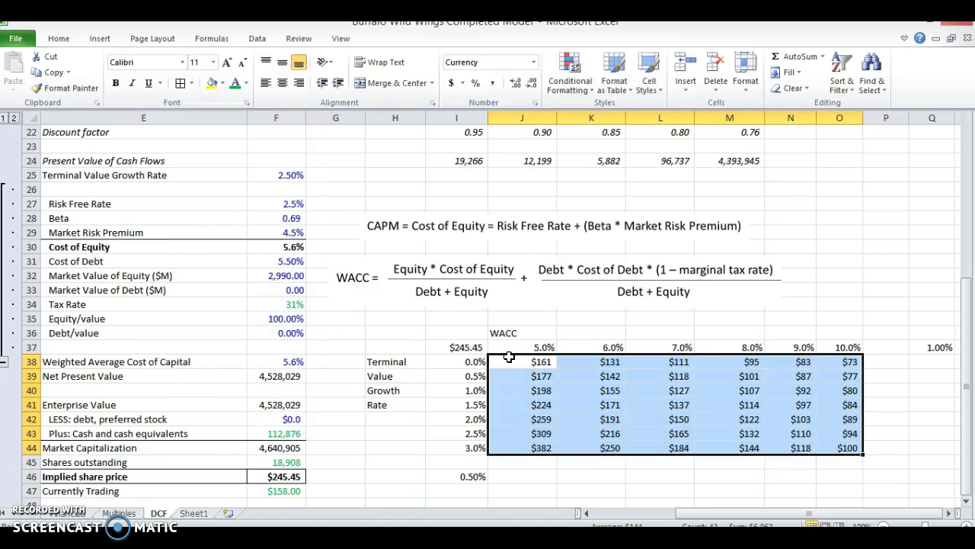
pyautogui.press('Escape')
pyautogui.press('Left')
pyautogui.press('Right')
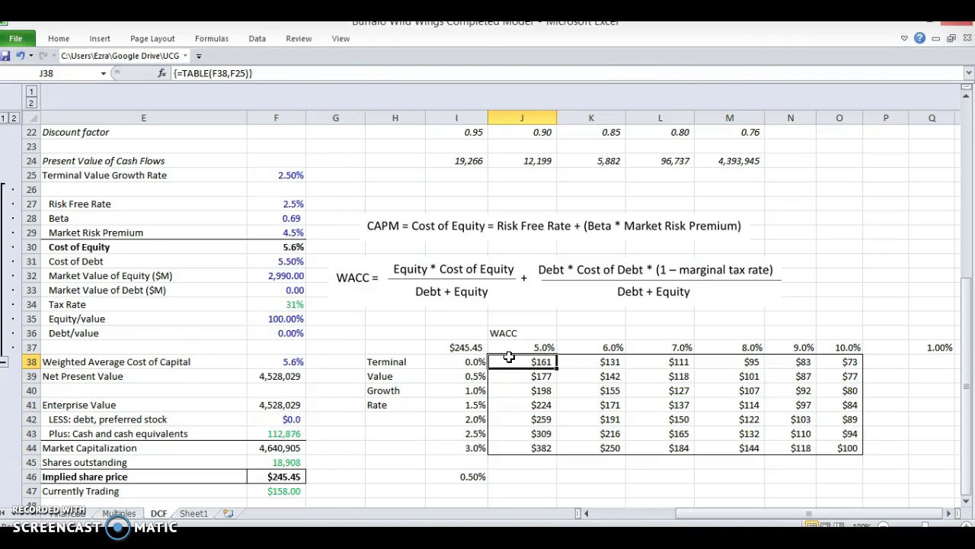
# - Examine the implied share prices along the 0.0% growth row across the WACC values
pyautogui.press('Up')
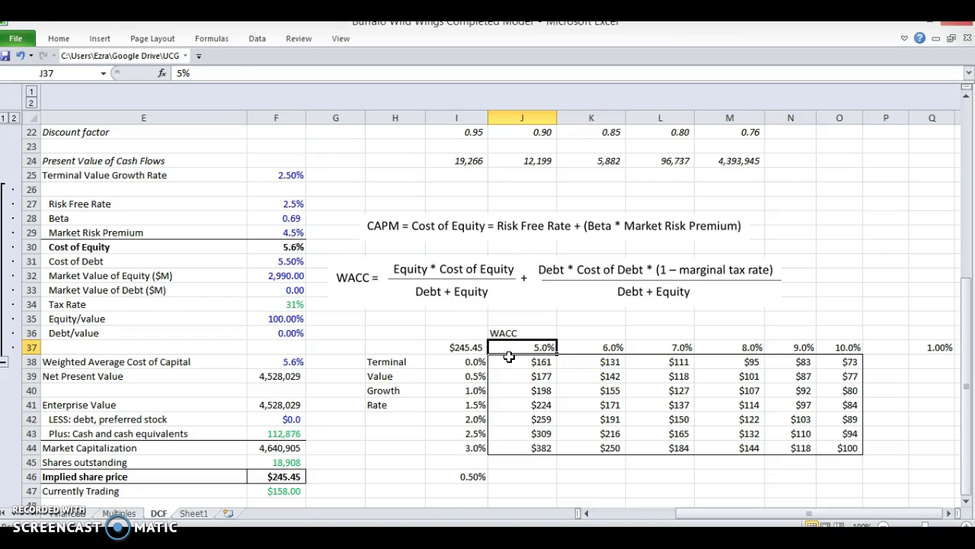
pyautogui.press('Down')
pyautogui.press('Left')
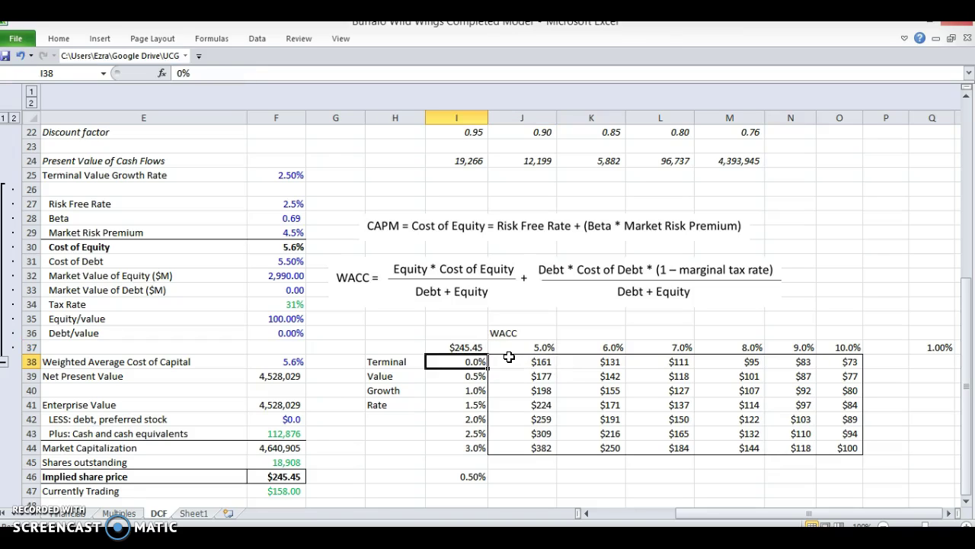
pyautogui.press('Right')
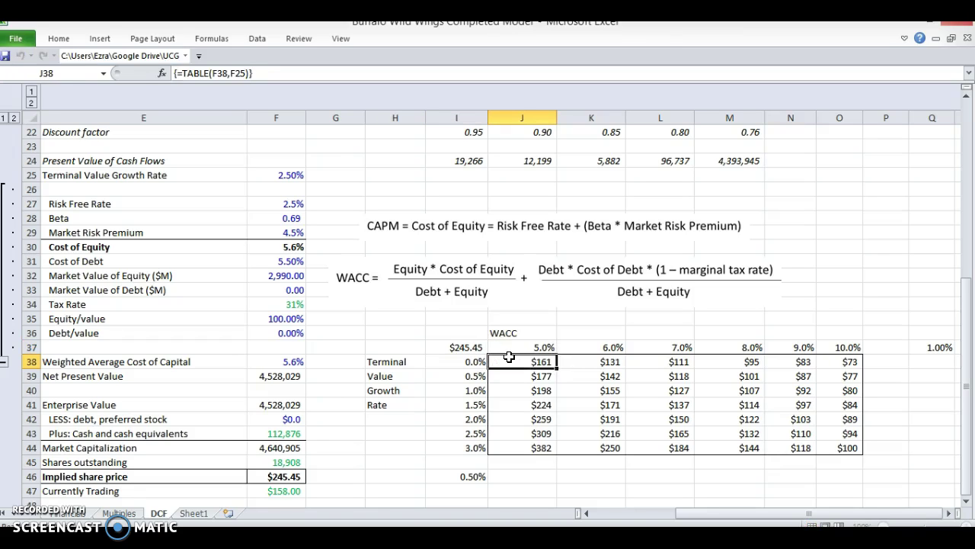
pyautogui.press('Right')
pyautogui.press('Right')
pyautogui.press('Right')
pyautogui.press('Right')
pyautogui.press('Right')
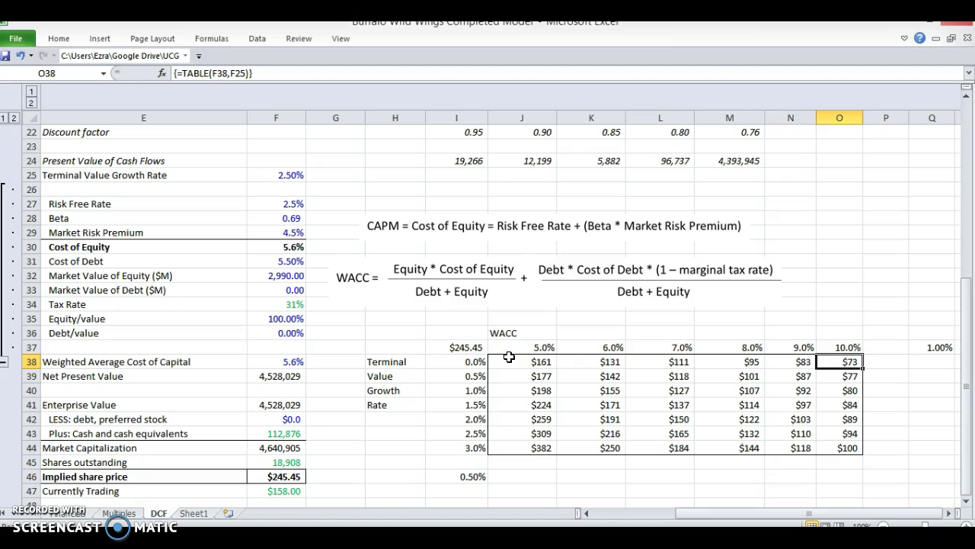
pyautogui.press('Left')
pyautogui.press('Left')
pyautogui.press('Left')
pyautogui.press('Left')
pyautogui.press('Left')
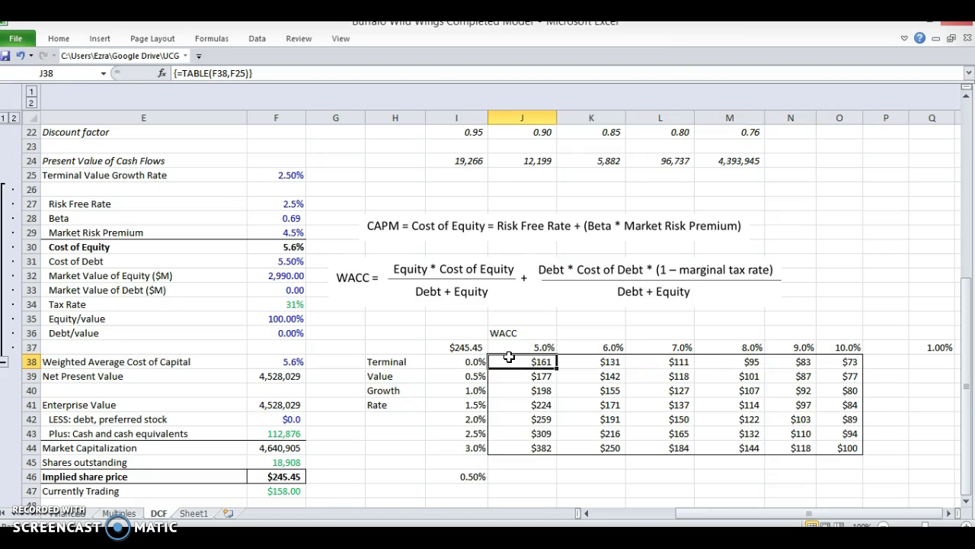
# - Add a Less Than conditional format to J38:O44 comparing with $F$47, using Light Red Fill with Dark Red Text
pyautogui.hotkey('ctrl', 'shift', 'Down')
pyautogui.hotkey('ctrl', 'shift', 'Right')
pyautogui.click(58, 38)
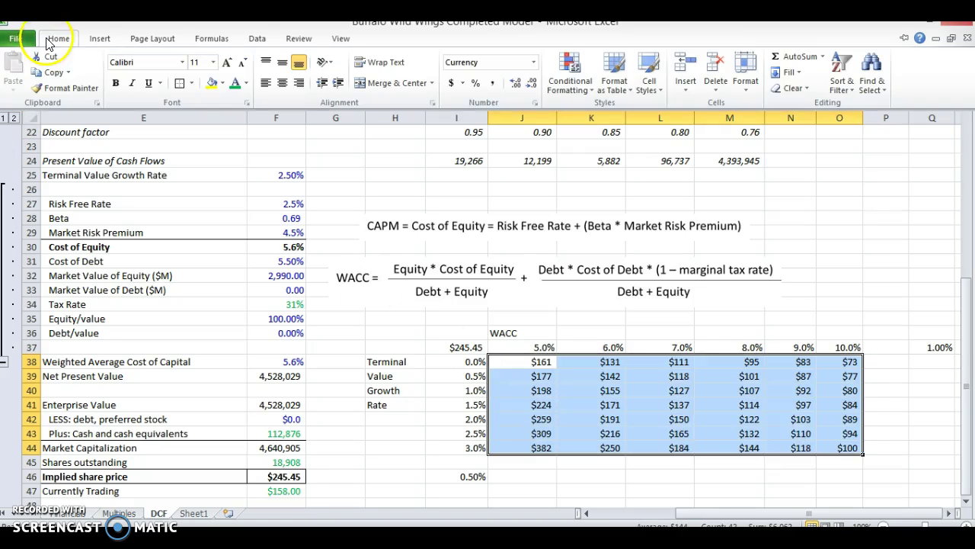
pyautogui.click(570, 80)
pyautogui.moveTo(597, 114)
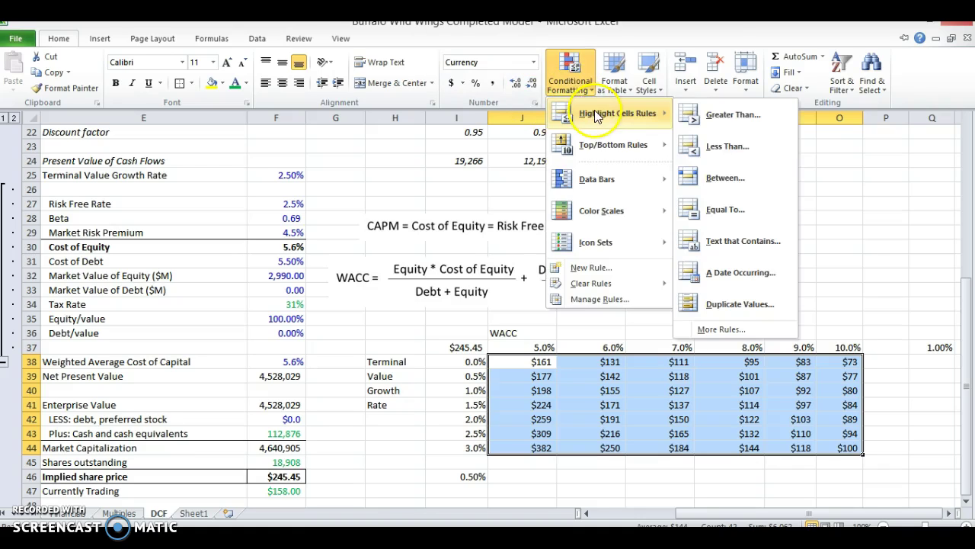
pyautogui.click(719, 148)
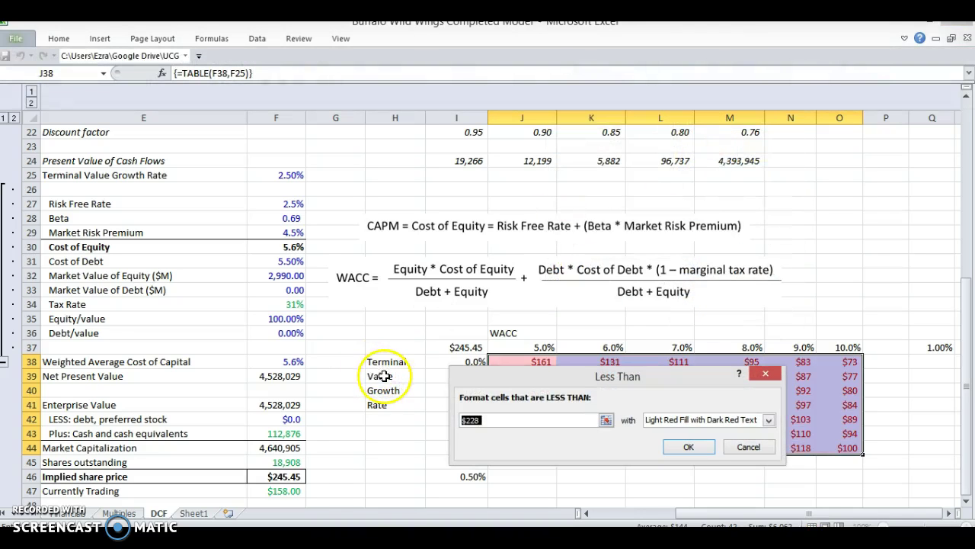
pyautogui.click(285, 488)
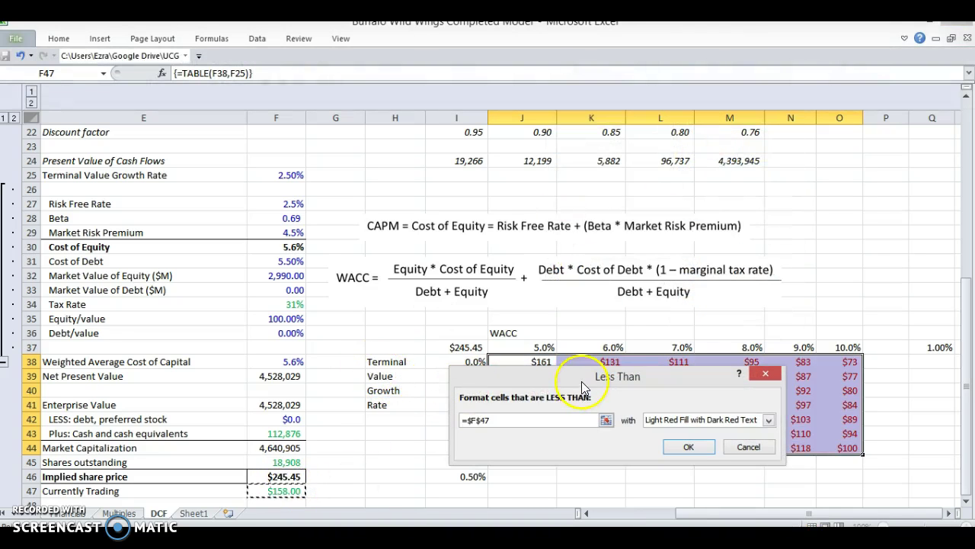
pyautogui.moveTo(582, 381); pyautogui.dragTo(481, 394)
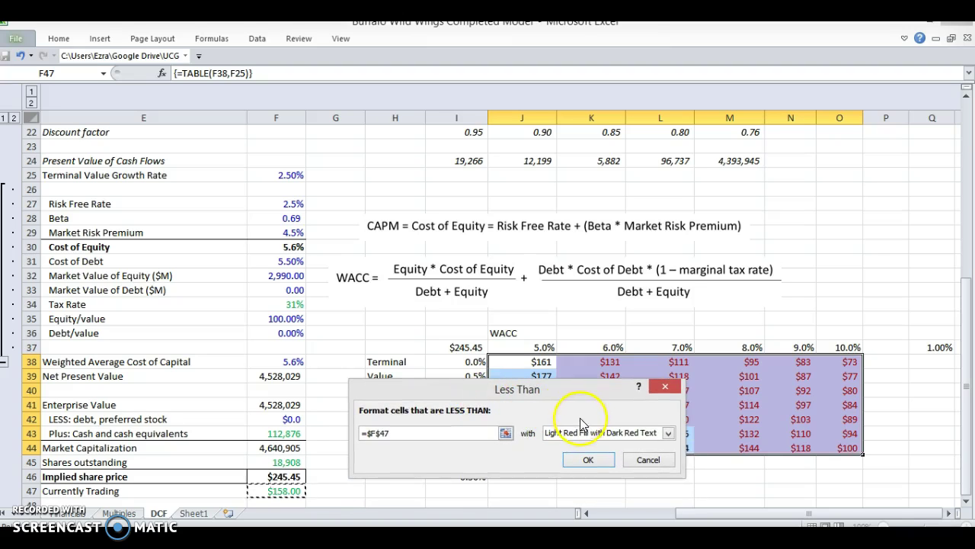
pyautogui.moveTo(569, 393); pyautogui.dragTo(575, 397)
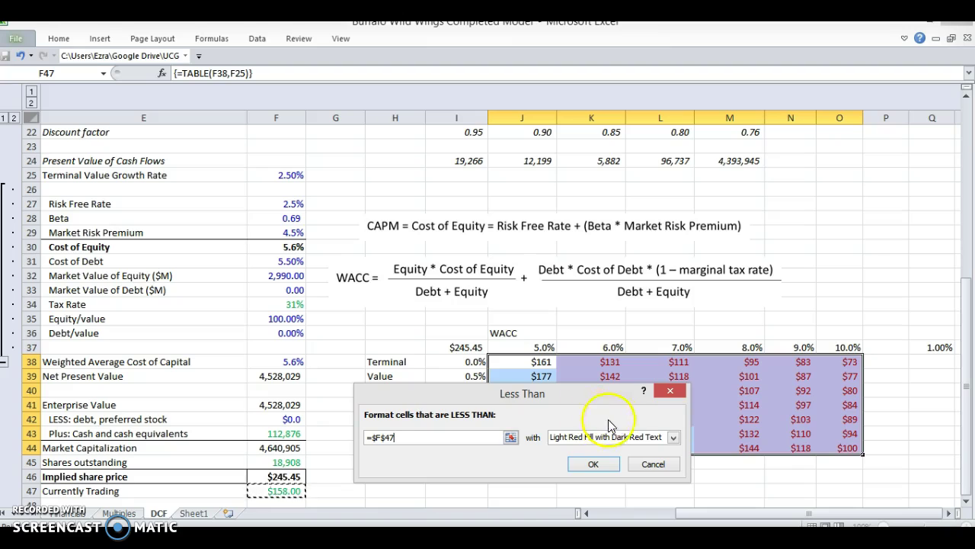
pyautogui.click(597, 467)
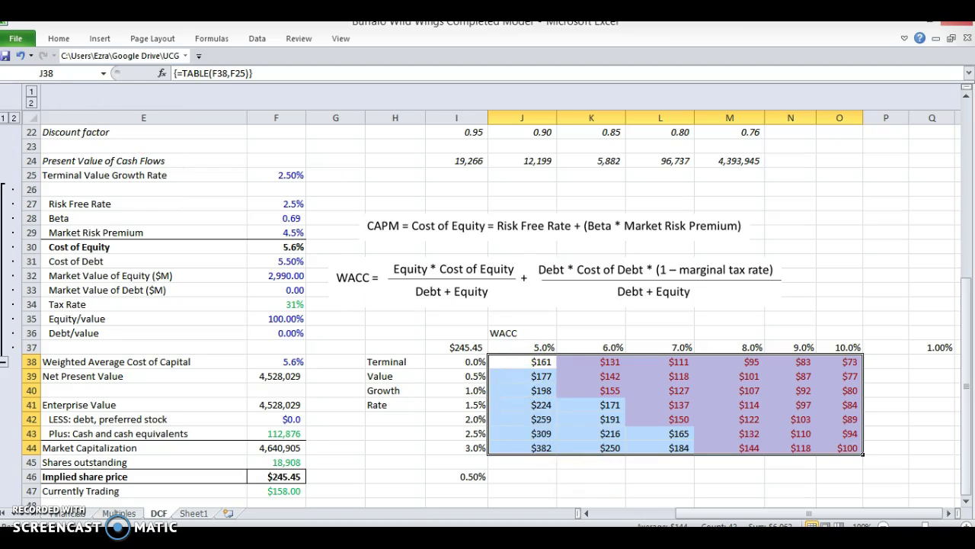
# - Add a Greater Than conditional format to J38:O44 comparing with $F$47, using Green Fill with Dark Green Text
pyautogui.click(55, 38)
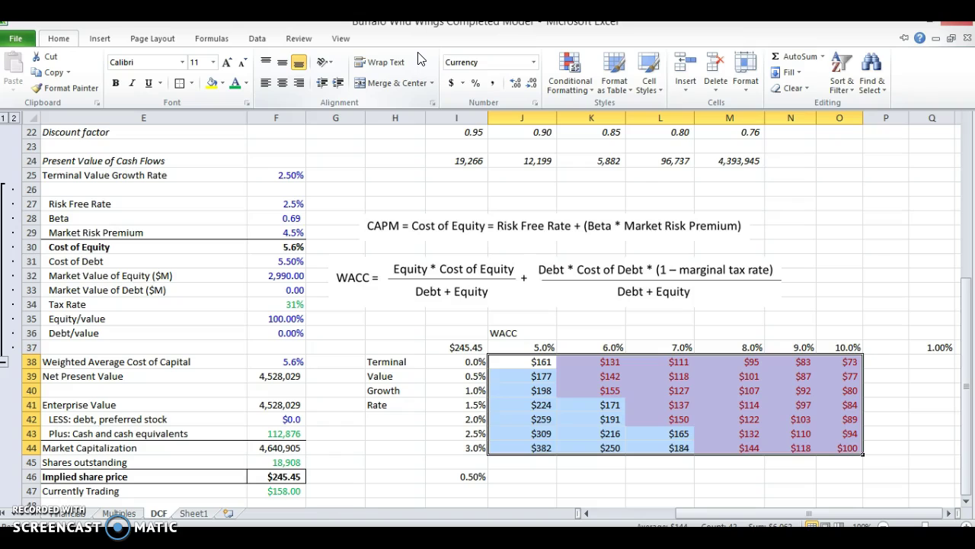
pyautogui.click(570, 76)
pyautogui.moveTo(585, 110)
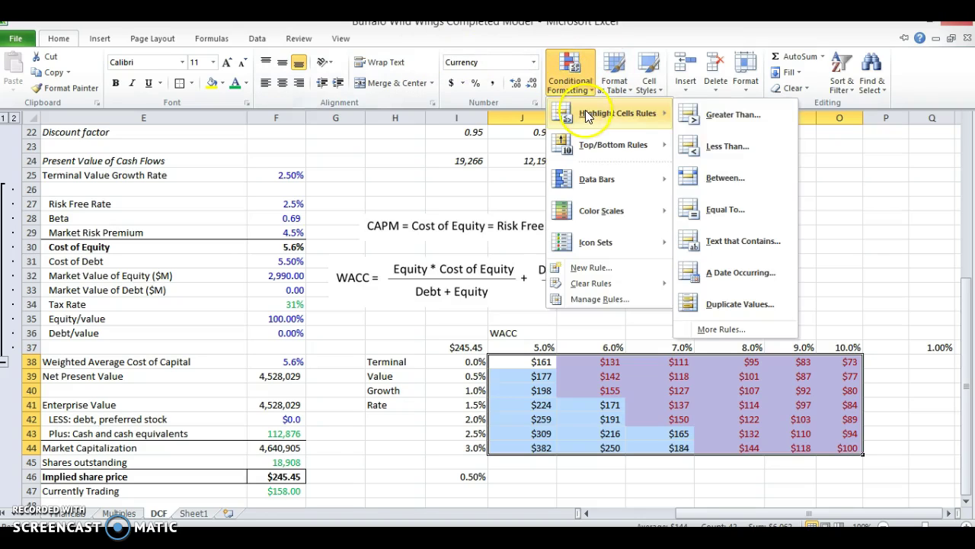
pyautogui.click(705, 126)
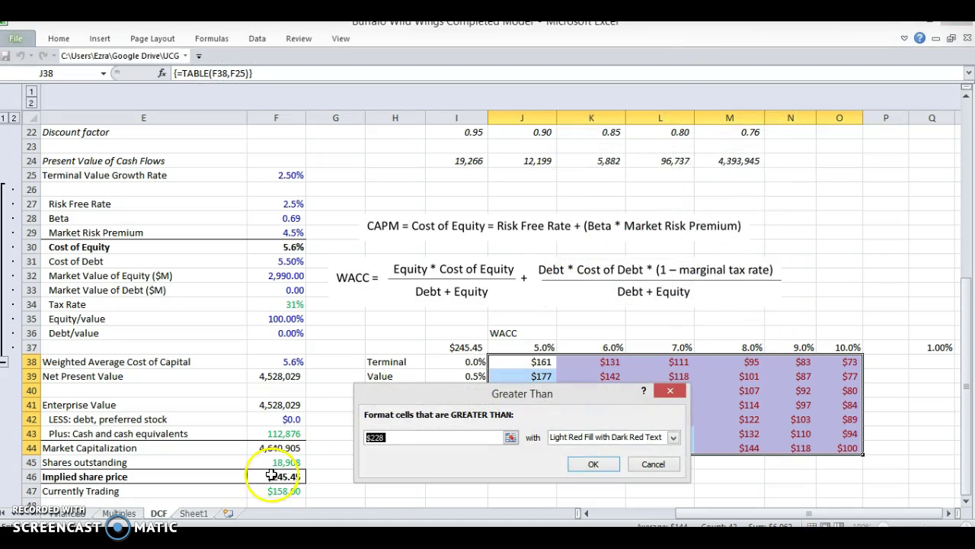
pyautogui.click(278, 491)
pyautogui.click(602, 436)
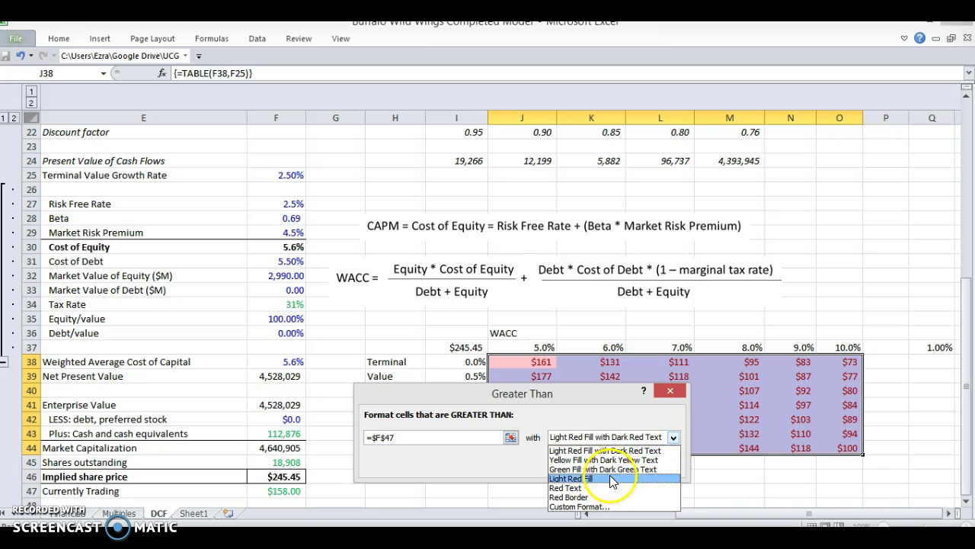
pyautogui.click(609, 468)
pyautogui.click(594, 465)
pyautogui.click(537, 432)
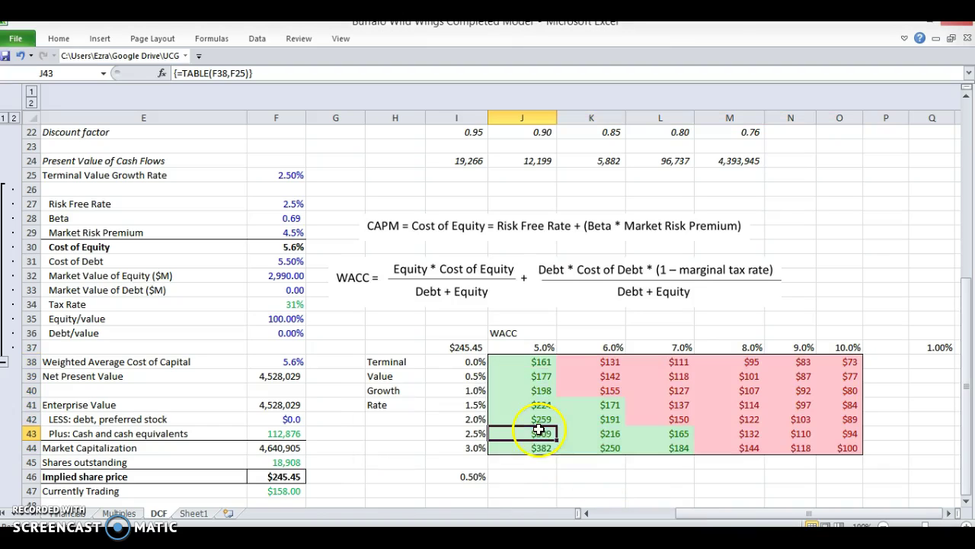
pyautogui.press('Right')
pyautogui.press('Right')
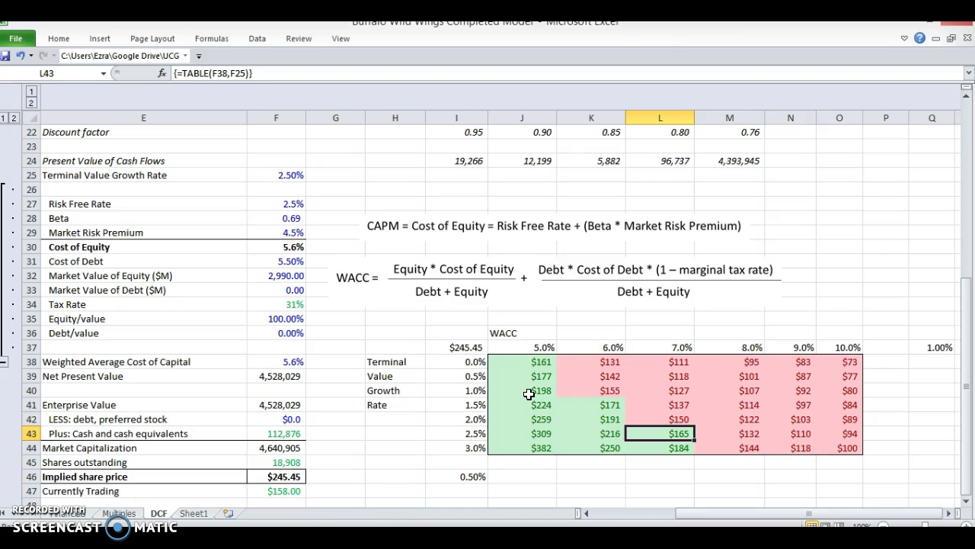
# - Examine the color-coded share prices across the 5.0% to 8.0% WACC columns around the 2.0% growth row
pyautogui.press('Left')
pyautogui.press('Left')
pyautogui.press('Up')
pyautogui.press('Up')
pyautogui.press('Down')
pyautogui.press('Right')
pyautogui.press('Right')
pyautogui.press('Right')
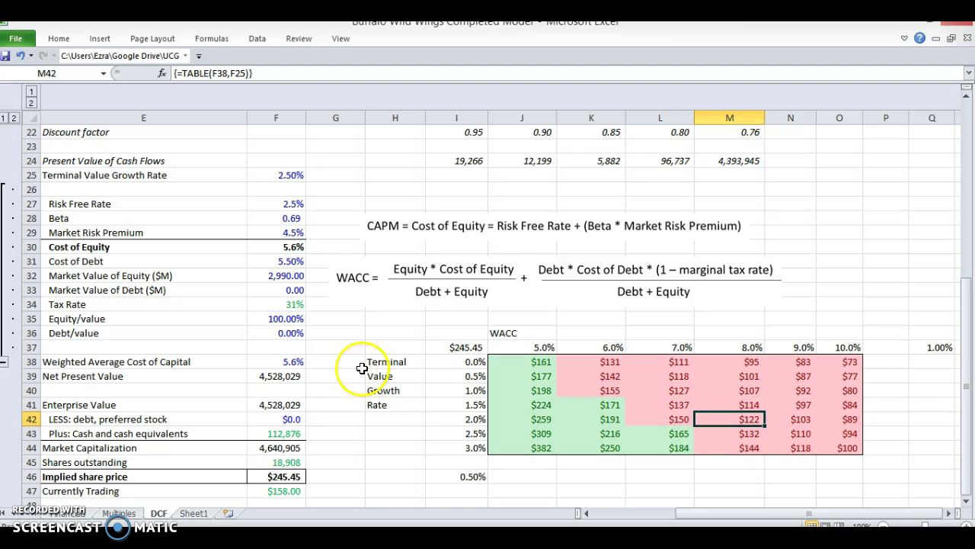
# - Change the font color of the Weighted Average Cost of Capital value in F38 to Automatic black
pyautogui.click(295, 361)
pyautogui.hotkey('alt', 'h')
pyautogui.press('f')
pyautogui.press('c')
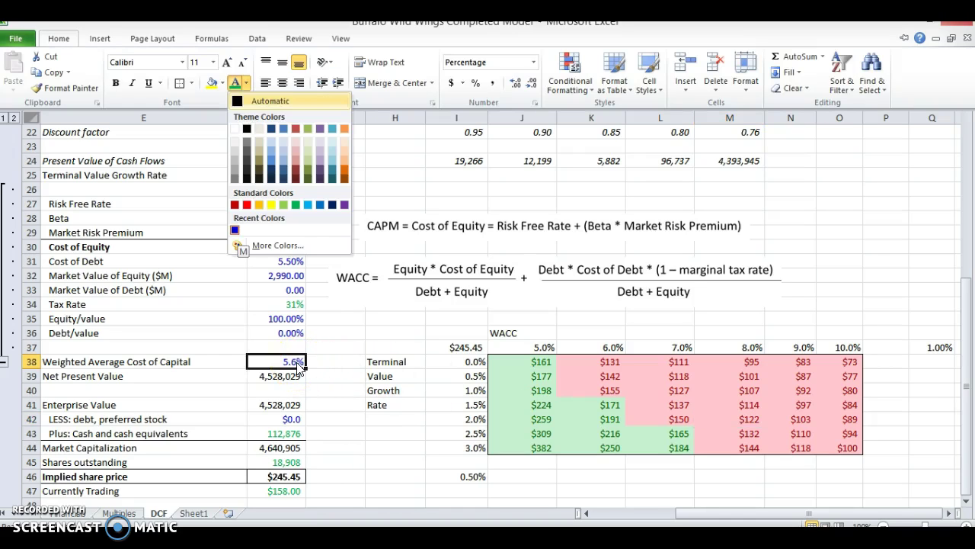
pyautogui.press('Up')
pyautogui.press('Down')
pyautogui.press('Return')
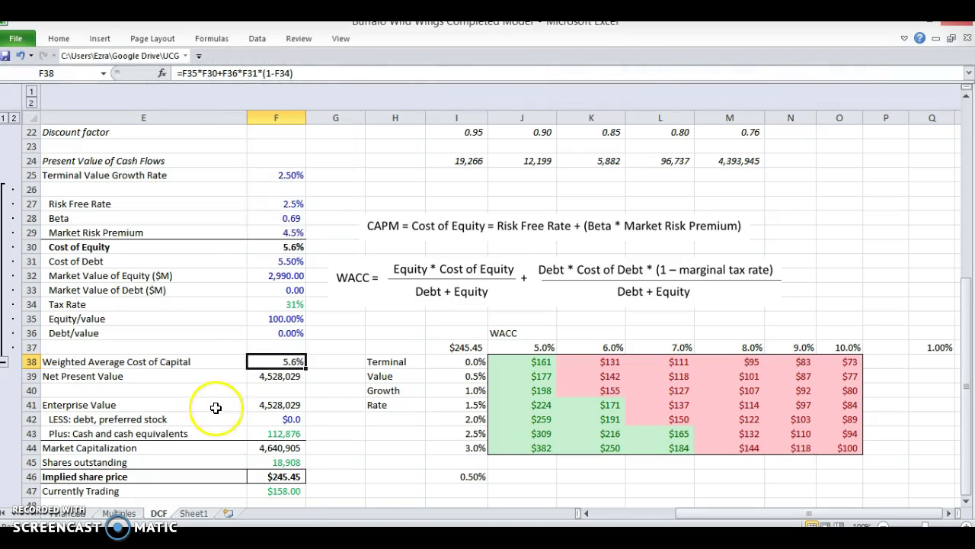